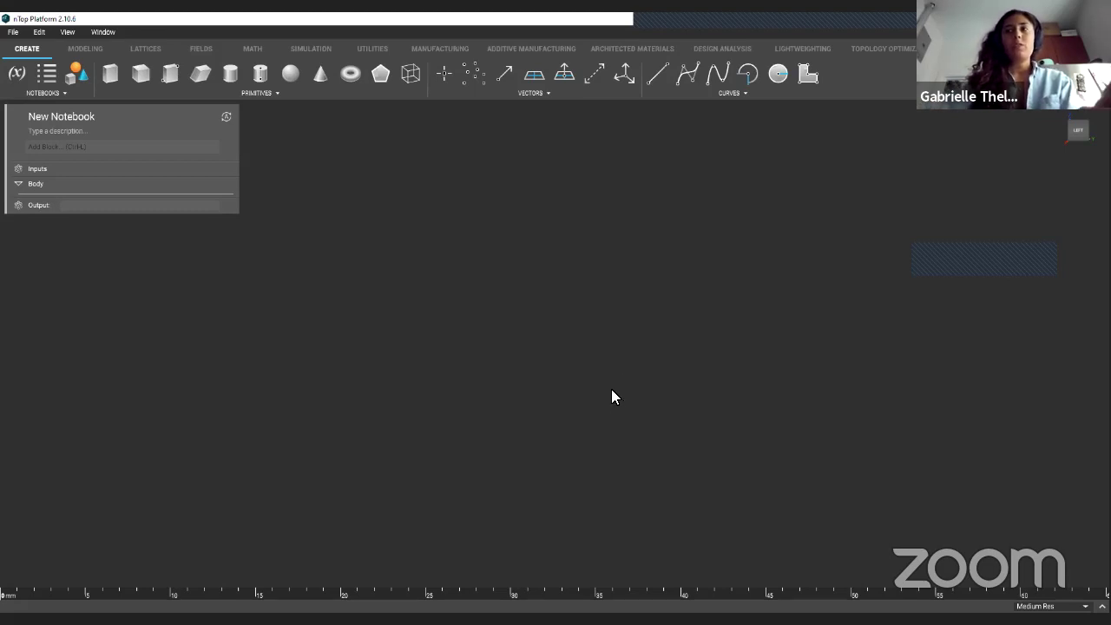
# Add a cube block and set its size to 25.
pyautogui.click(140, 73)
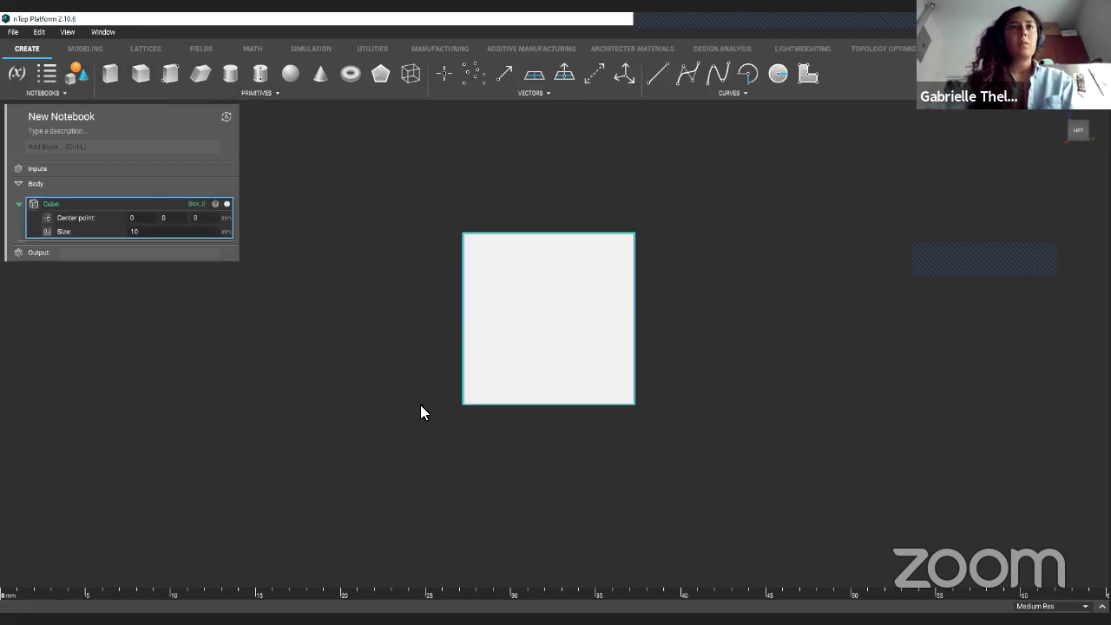
pyautogui.click(167, 232)
pyautogui.write('25')
pyautogui.press('Return')
pyautogui.scroll(-3, 623, 392)
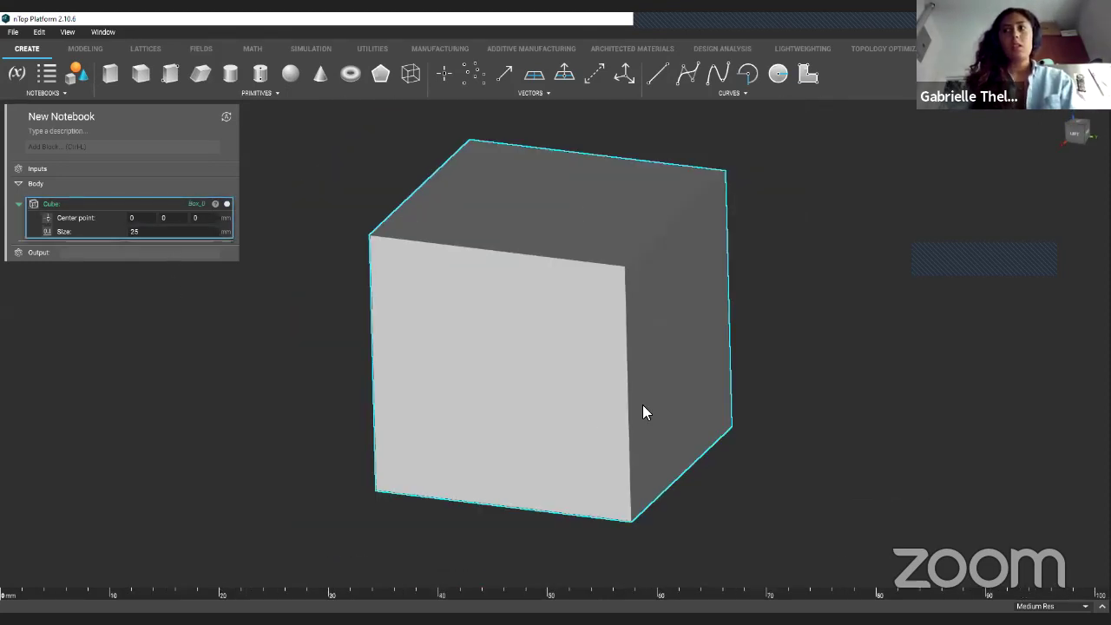
pyautogui.click(369, 387)
# Add a Walled TPMS lattice with the cube as its body and a Gyroid fill.
pyautogui.click(160, 49)
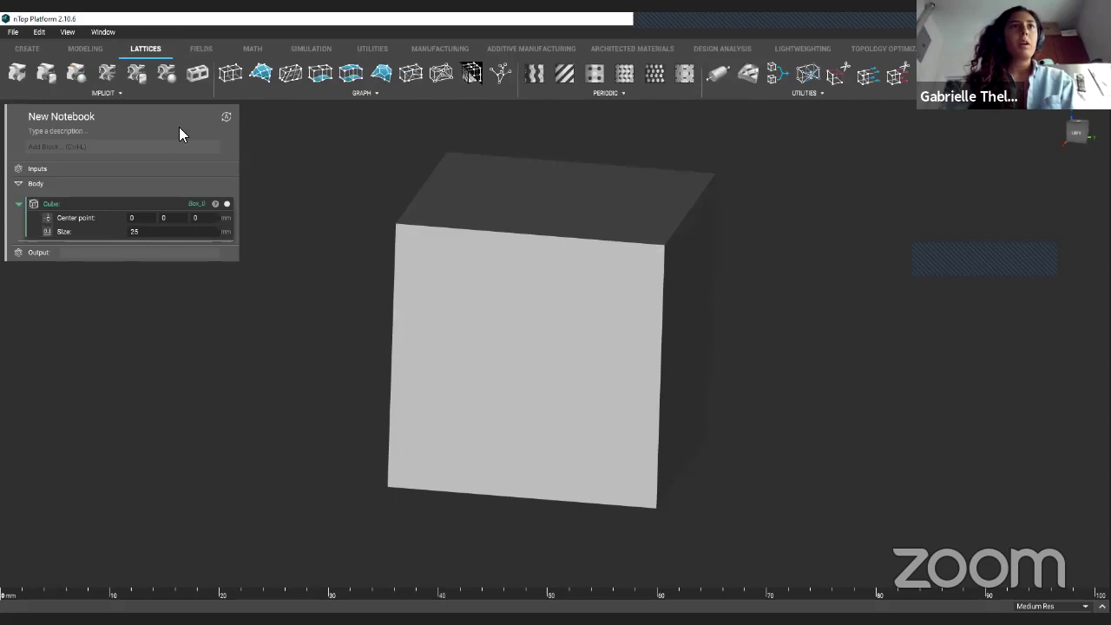
pyautogui.click(130, 73)
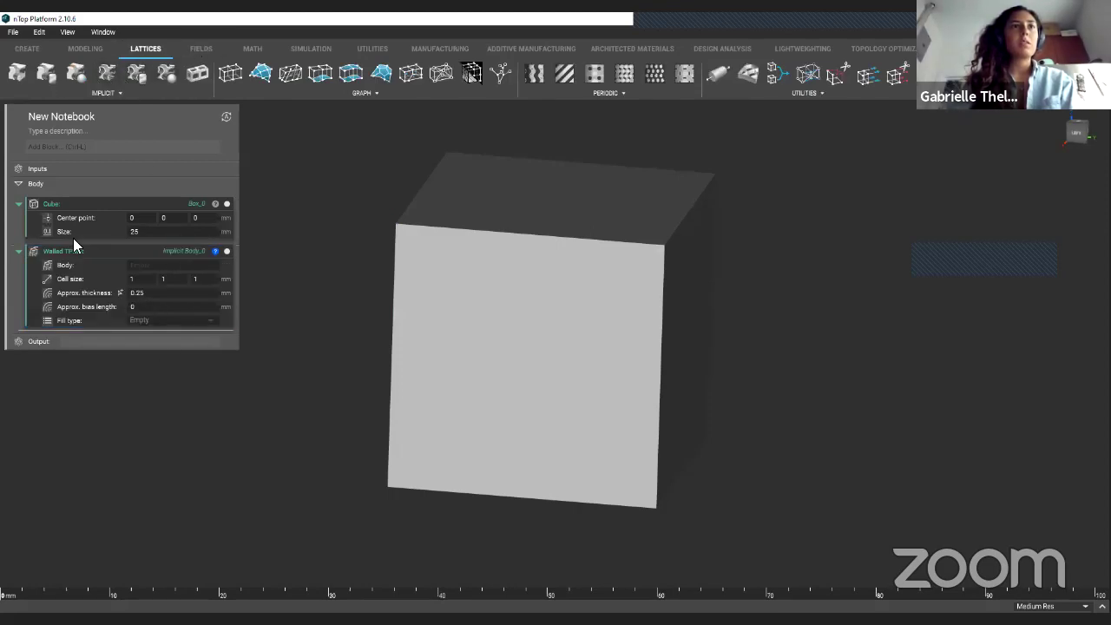
pyautogui.moveTo(82, 206); pyautogui.dragTo(166, 300)
pyautogui.click(167, 301)
pyautogui.click(174, 314)
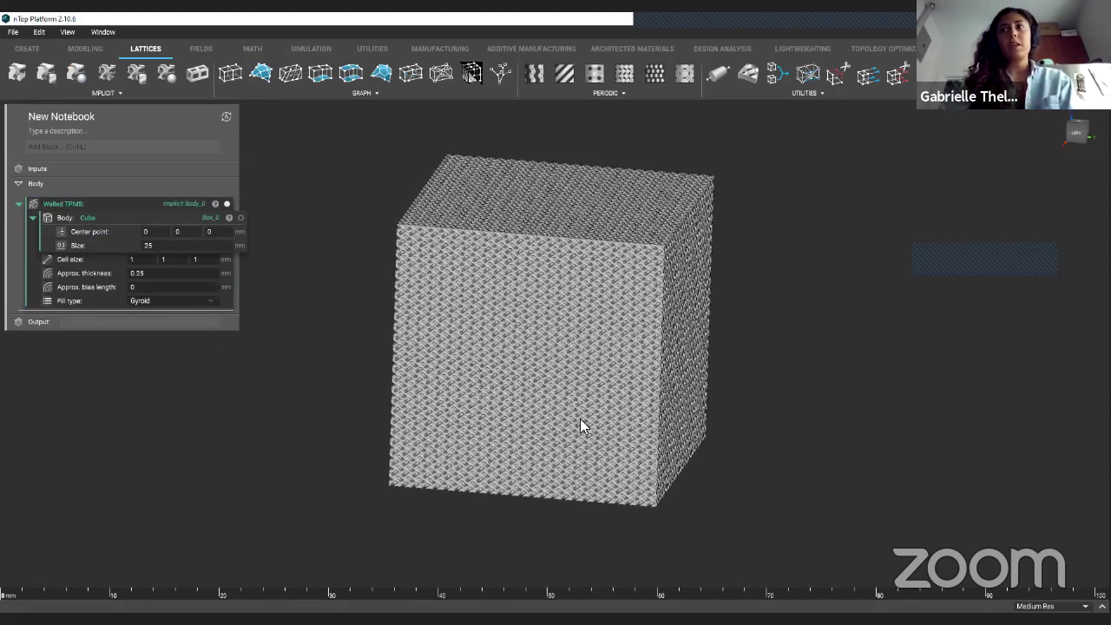
pyautogui.moveTo(542, 431); pyautogui.dragTo(534, 380, button='right')
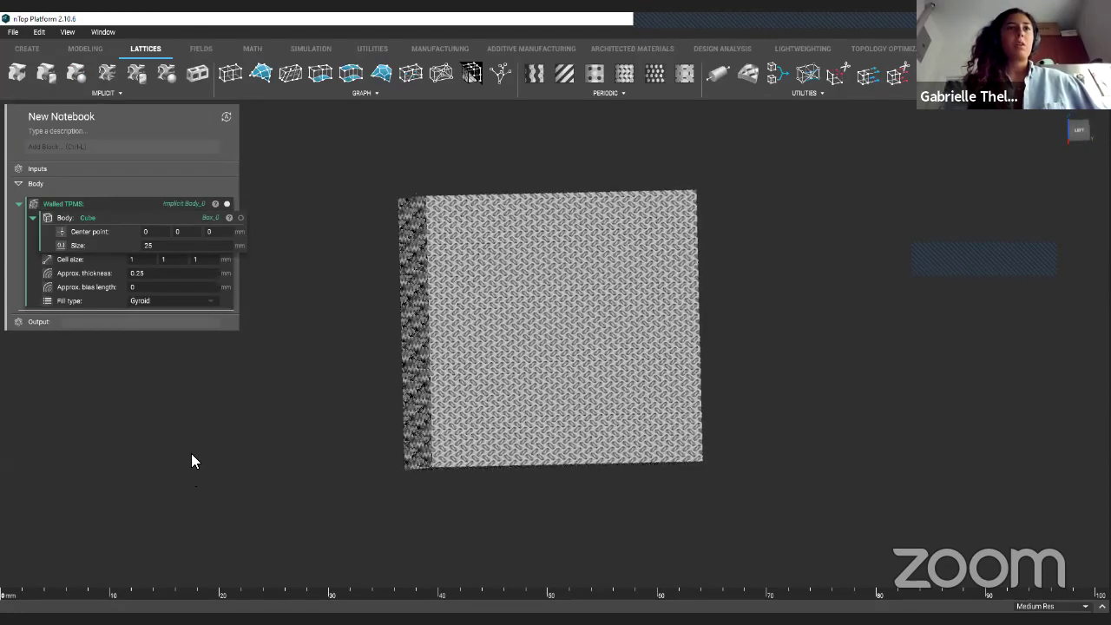
pyautogui.click(1072, 136)
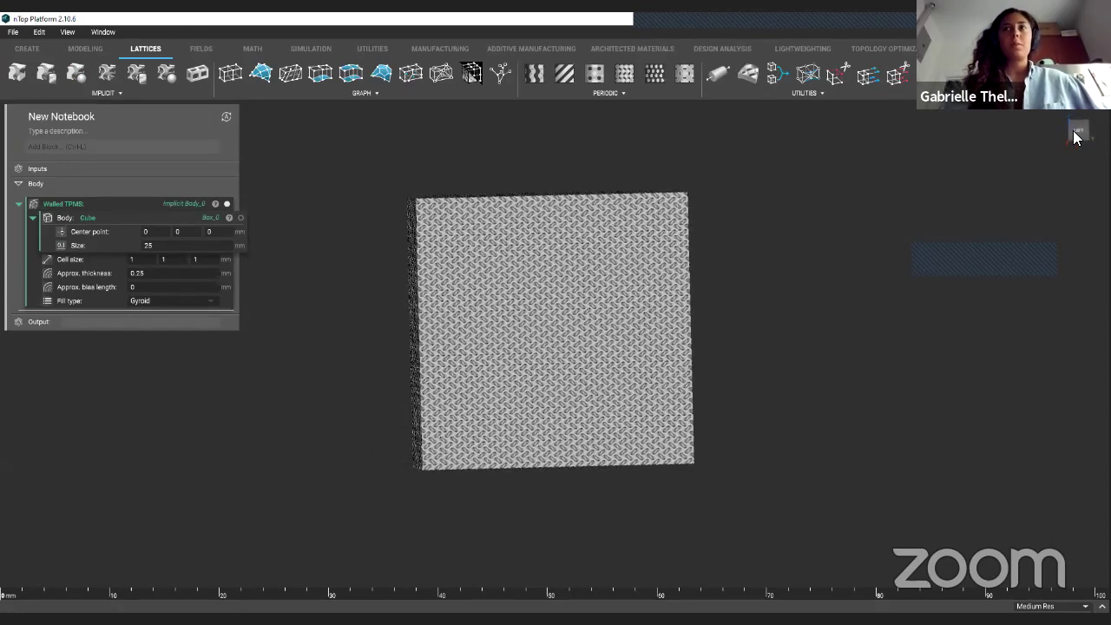
pyautogui.moveTo(350, 446); pyautogui.dragTo(314, 454, button='right')
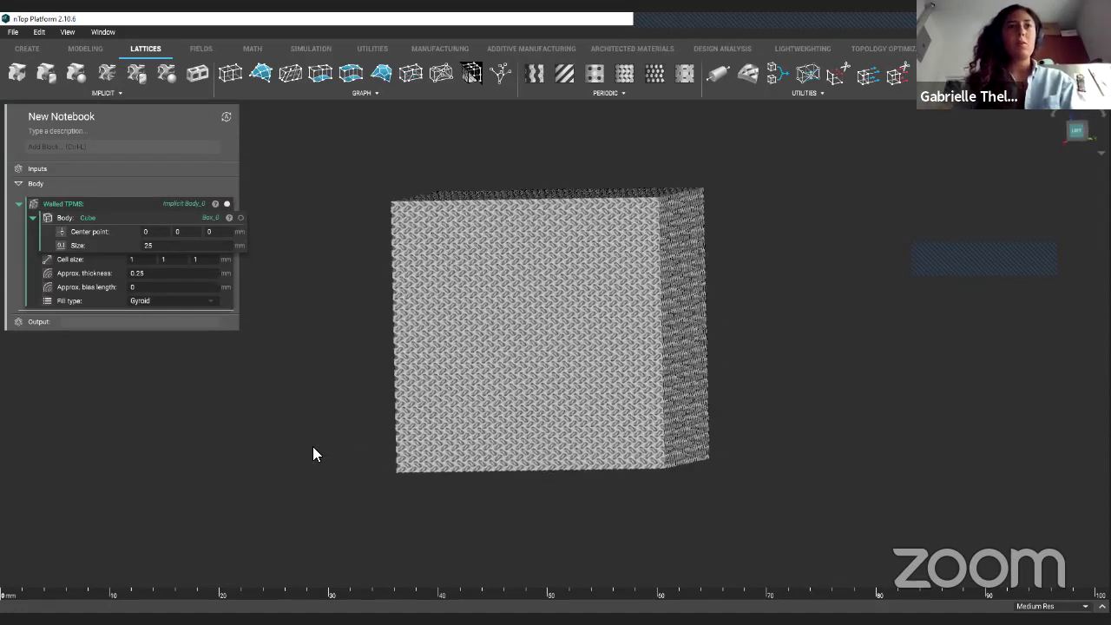
# Insert a Ramp block and plug it into the lattice's Approx. bias length.
pyautogui.hotkey('ctrl', 'l')
pyautogui.write('ramp')
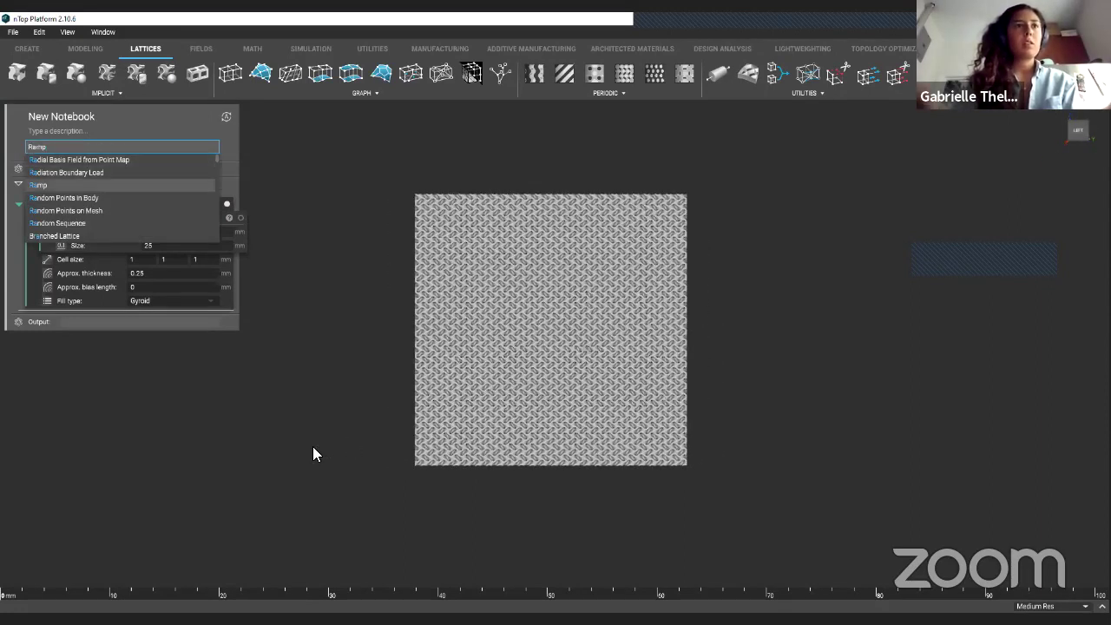
pyautogui.press('Return')
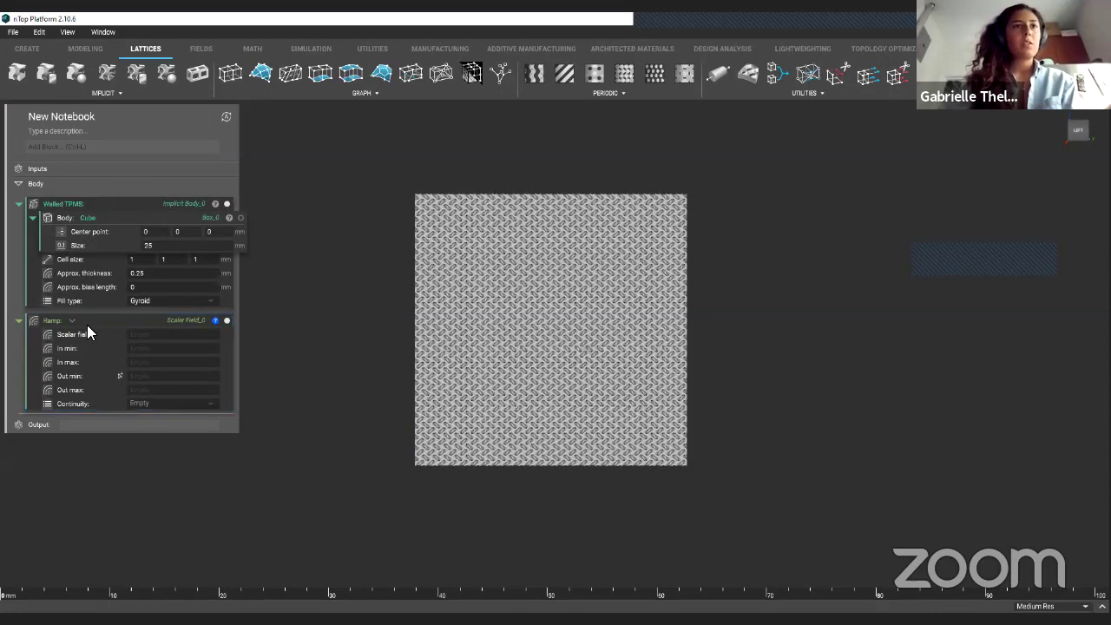
pyautogui.moveTo(89, 319); pyautogui.dragTo(132, 287)
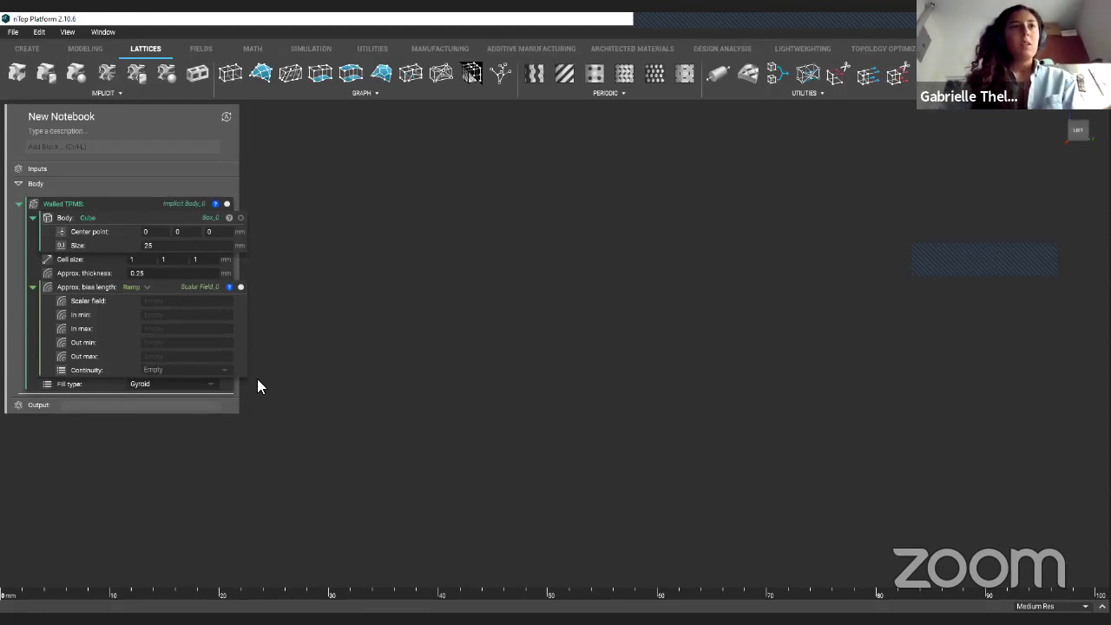
# Set the Ramp's Scalar field to y.
pyautogui.click(203, 301)
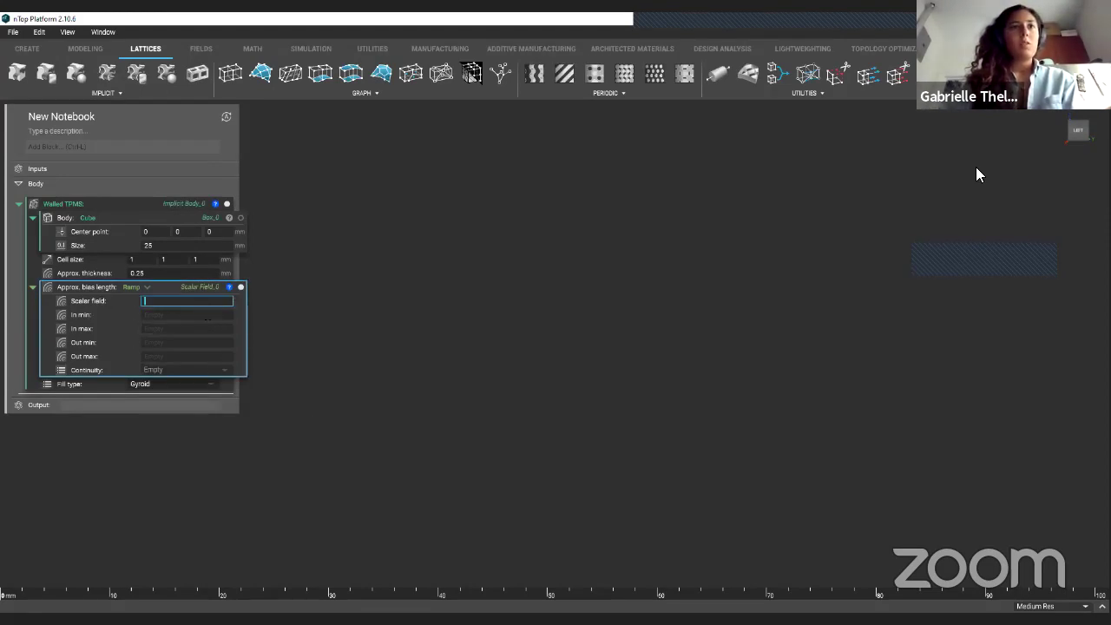
pyautogui.click(420, 376)
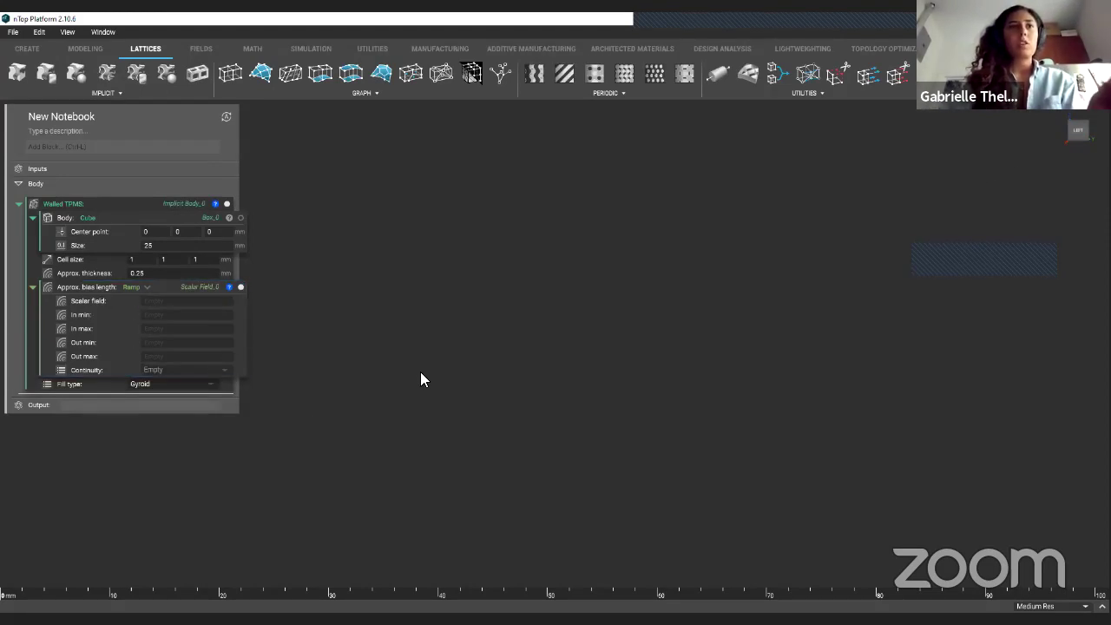
pyautogui.click(198, 302)
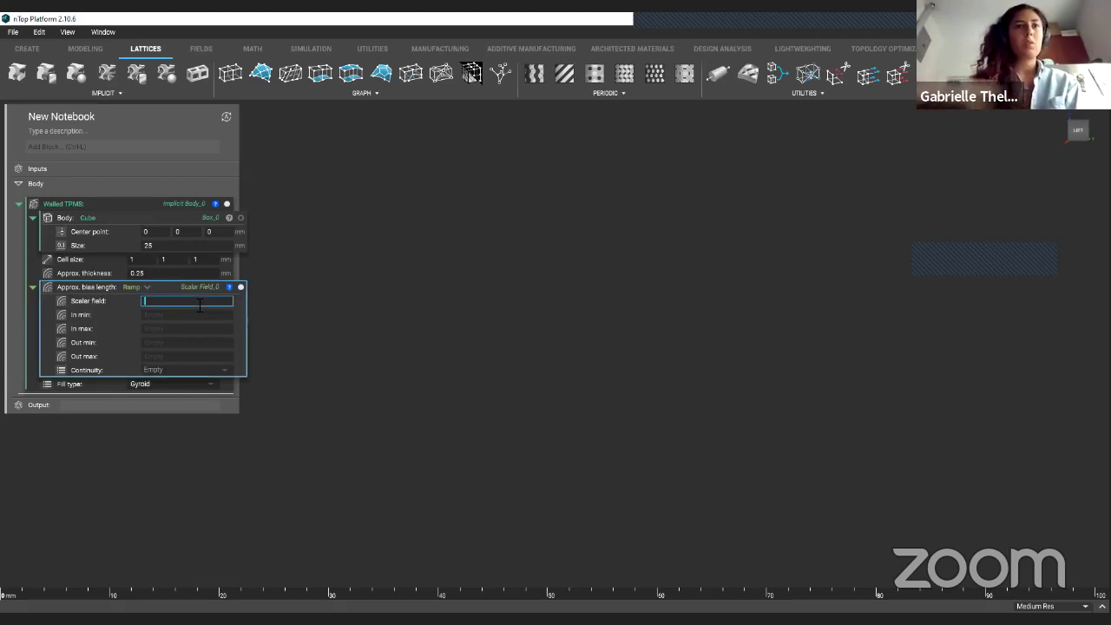
pyautogui.write('y')
pyautogui.press('Tab')
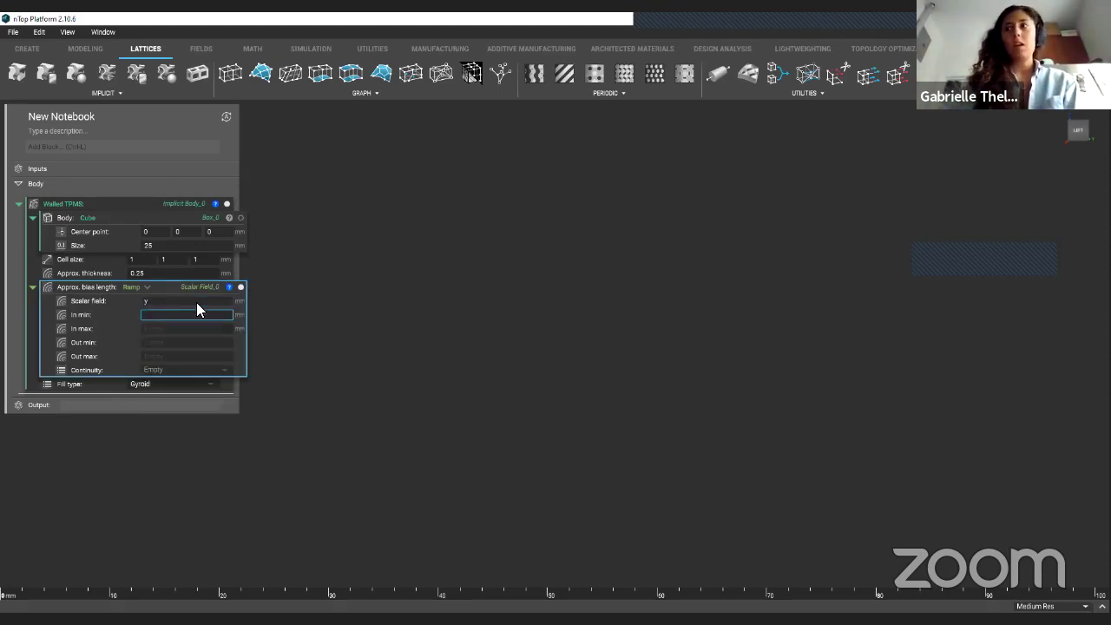
# Map the Ramp's input range -15 to 15 onto an output of -1.5 to 1.5 mm.
pyautogui.write('-15')
pyautogui.press('Tab')
pyautogui.write('1')
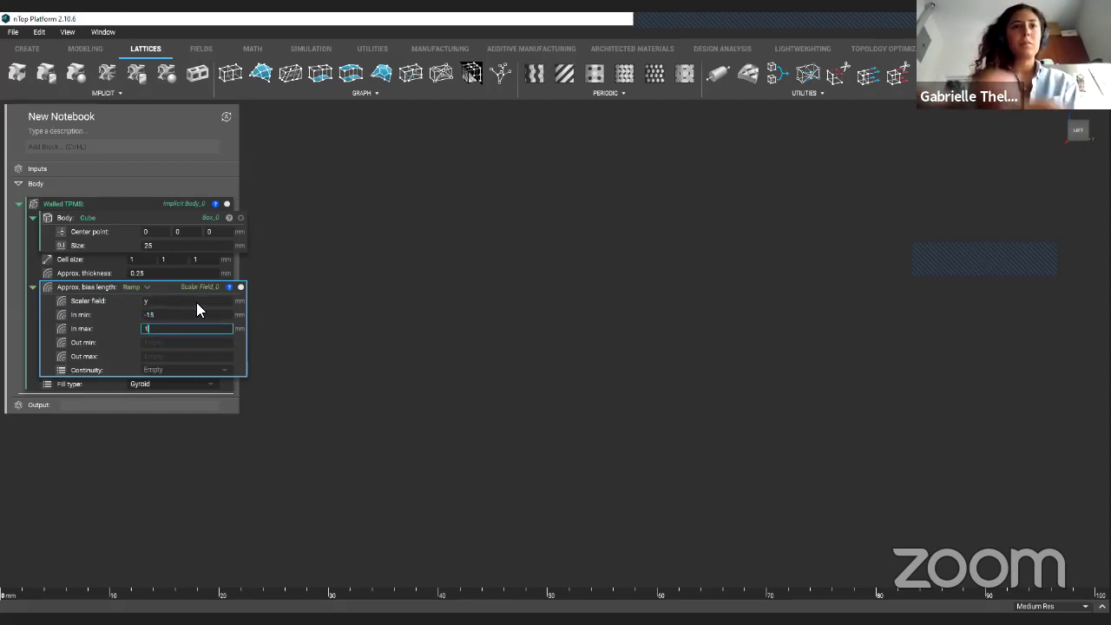
pyautogui.write('5')
pyautogui.press('Tab')
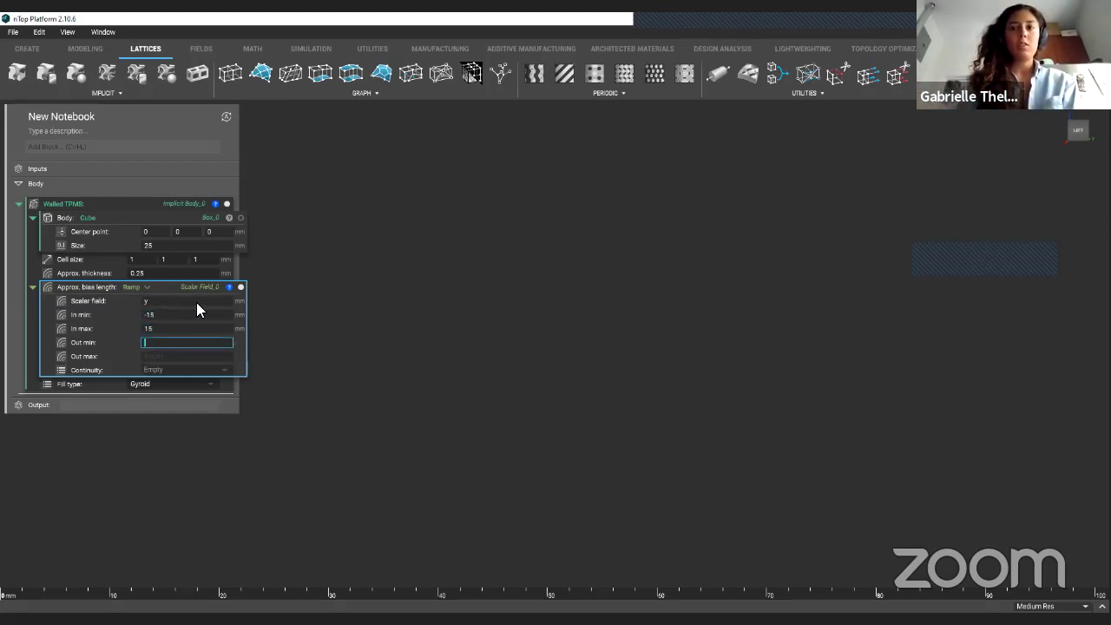
pyautogui.write('-1.5m')
pyautogui.press('Tab')
pyautogui.write('1')
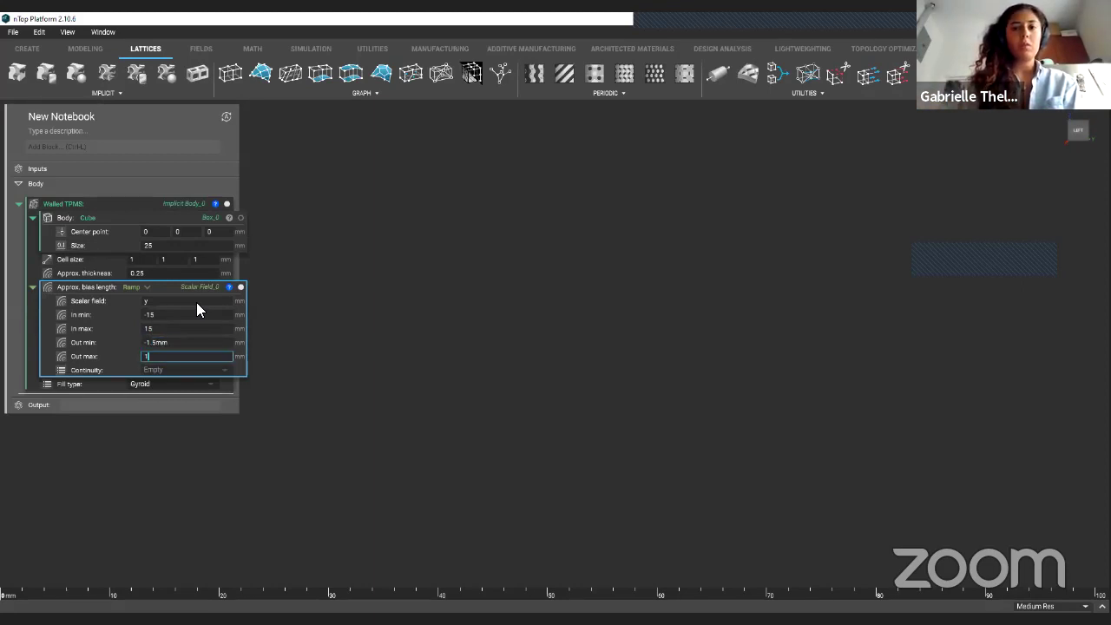
pyautogui.write('.5mm')
pyautogui.press('Tab')
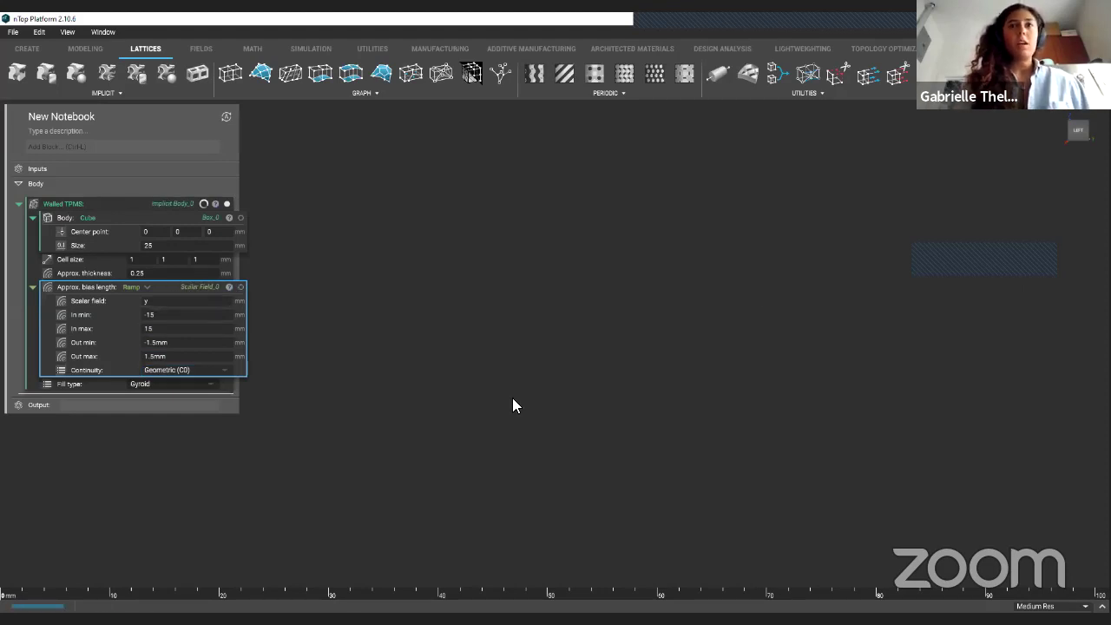
# Change the Ramp's input range to In min -25 and In max 25.
pyautogui.scroll(3, 531, 383)
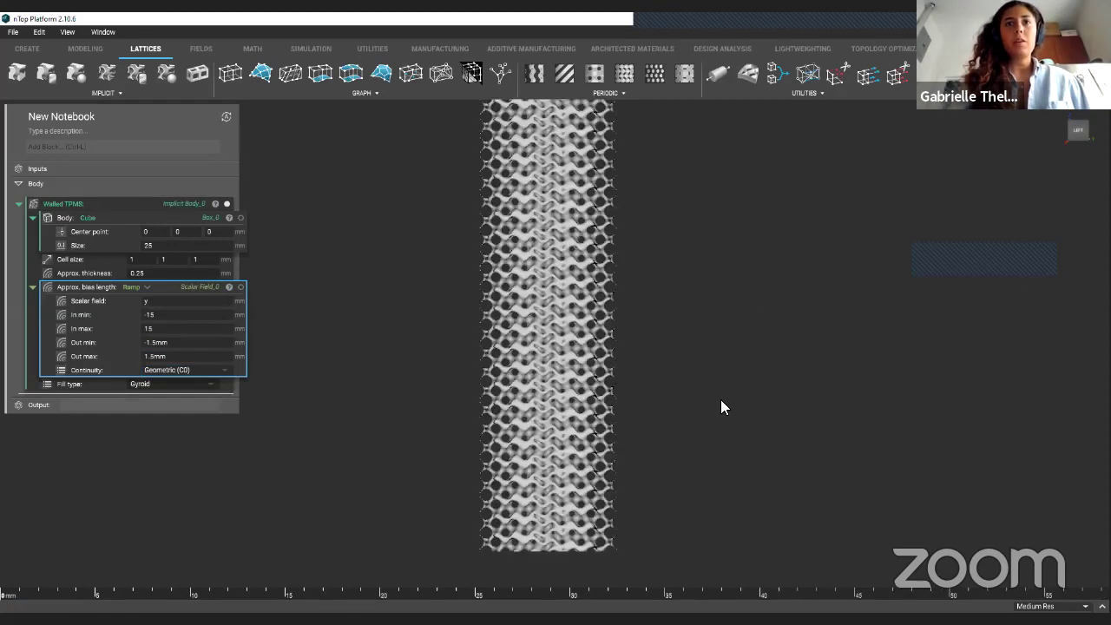
pyautogui.click(1076, 130)
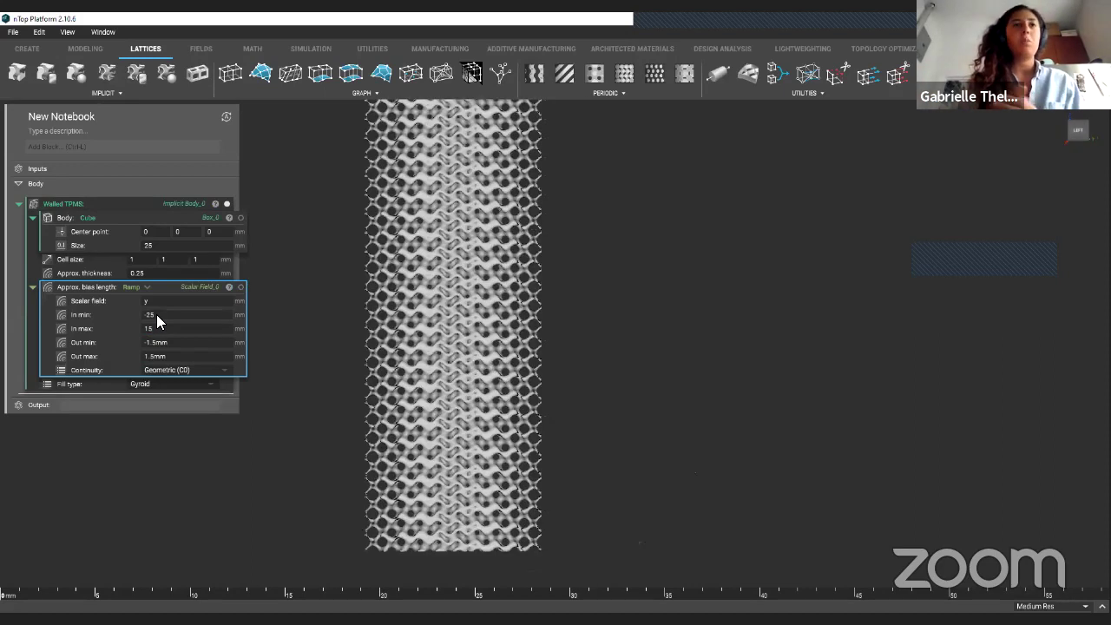
pyautogui.doubleClick(156, 314)
pyautogui.write('-25')
pyautogui.press('Return')
pyautogui.doubleClick(154, 342)
pyautogui.doubleClick(158, 329)
pyautogui.write('25')
pyautogui.press('Return')
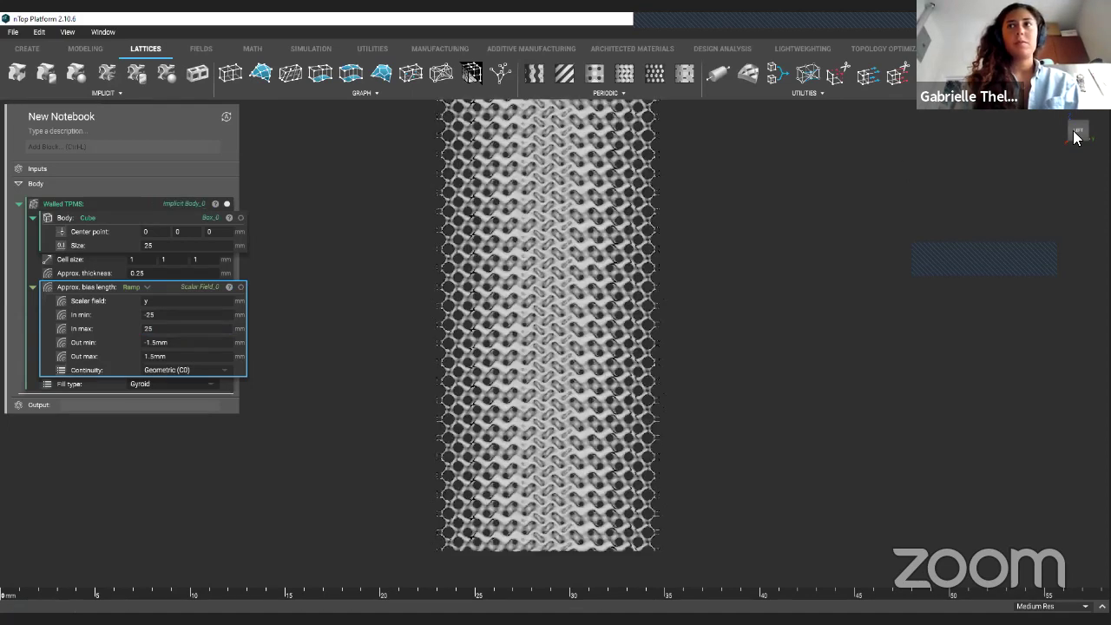
# Set the Ramp's output range to Out min -1 and Out max 1.
pyautogui.moveTo(619, 397); pyautogui.dragTo(580, 396, button='right')
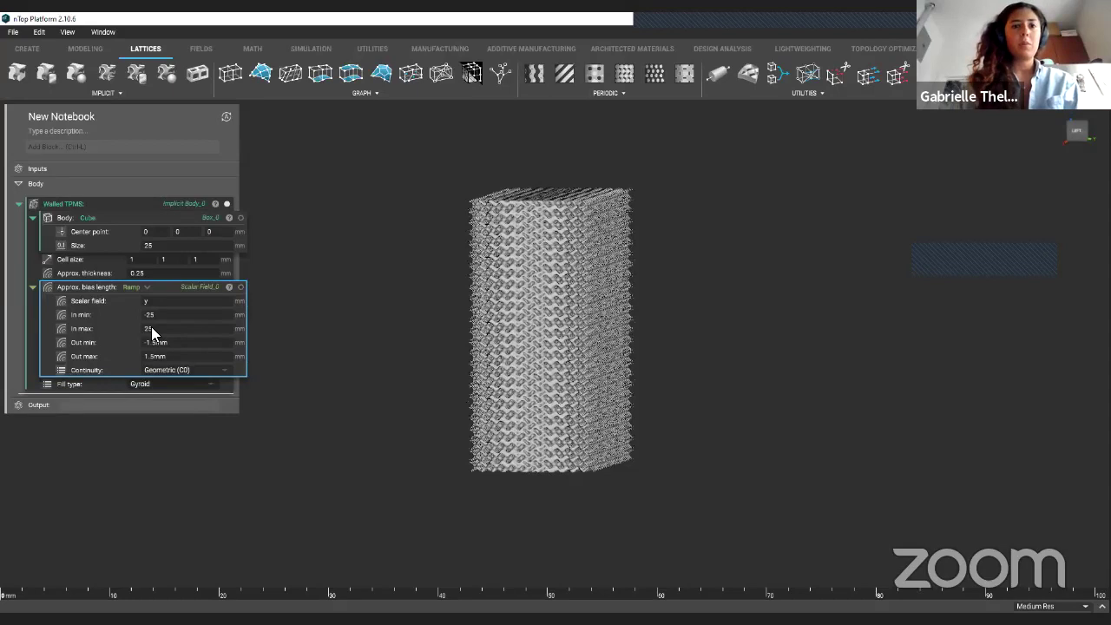
pyautogui.press('Home')
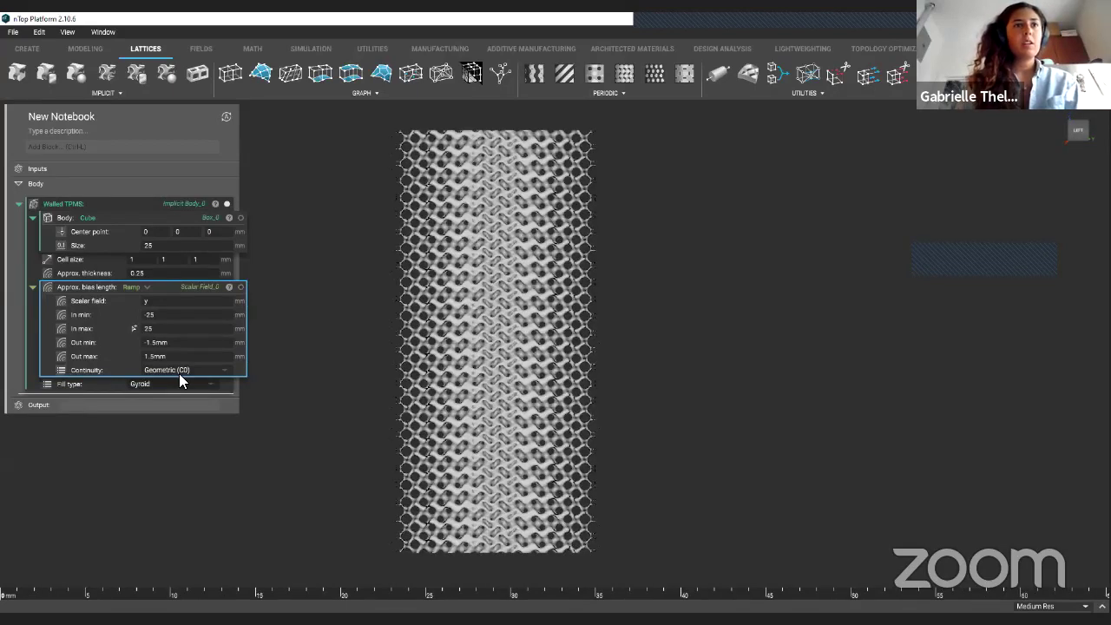
pyautogui.click(178, 343)
pyautogui.press('BackSpace')
pyautogui.write('-1')
pyautogui.press('Return')
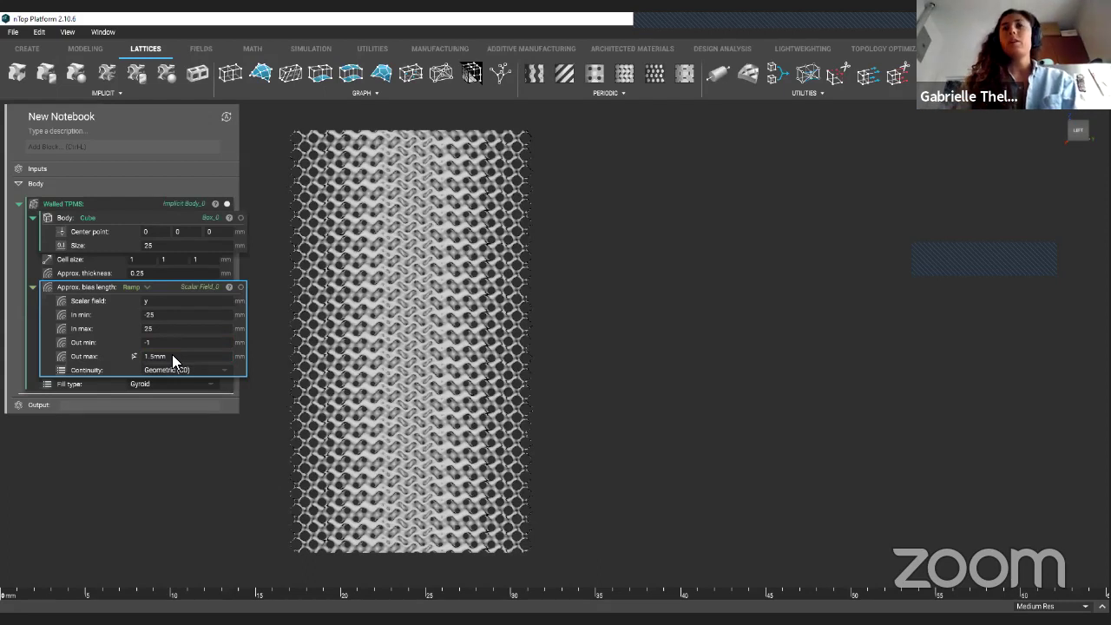
pyautogui.click(172, 354)
pyautogui.write('1')
pyautogui.press('Return')
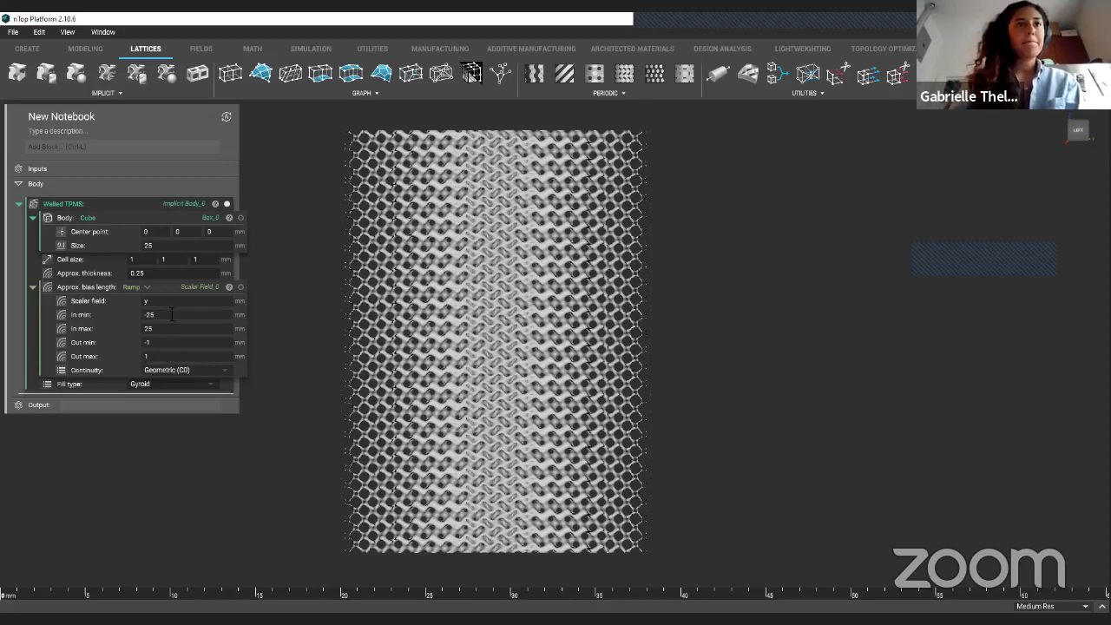
# Widen the Ramp's input range to -30 through 30.
pyautogui.click(171, 314)
pyautogui.write('30')
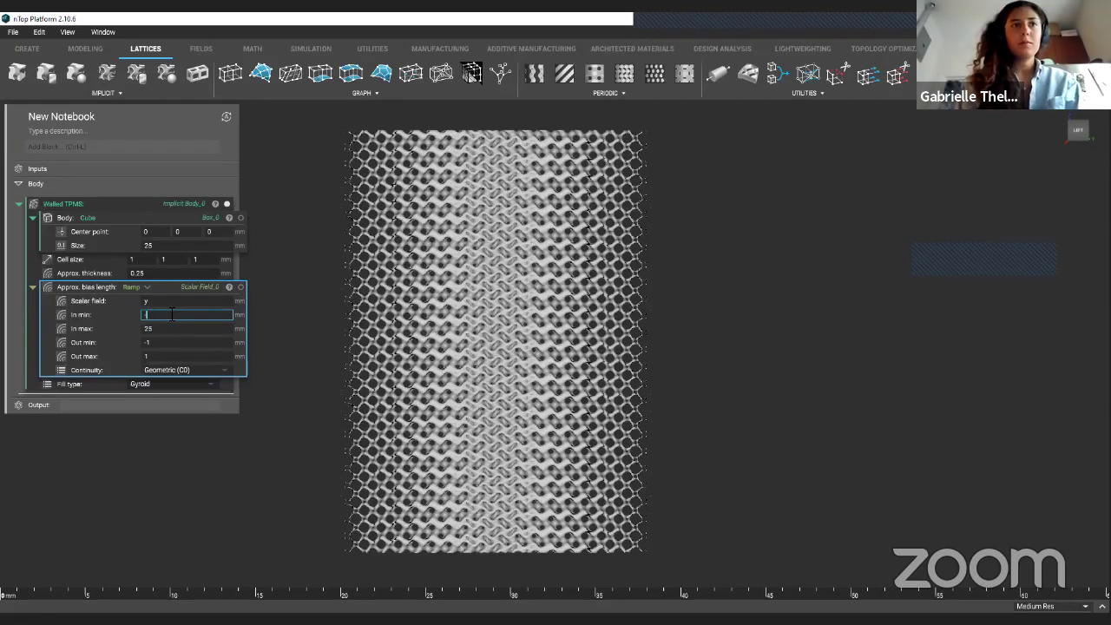
pyautogui.press('Tab')
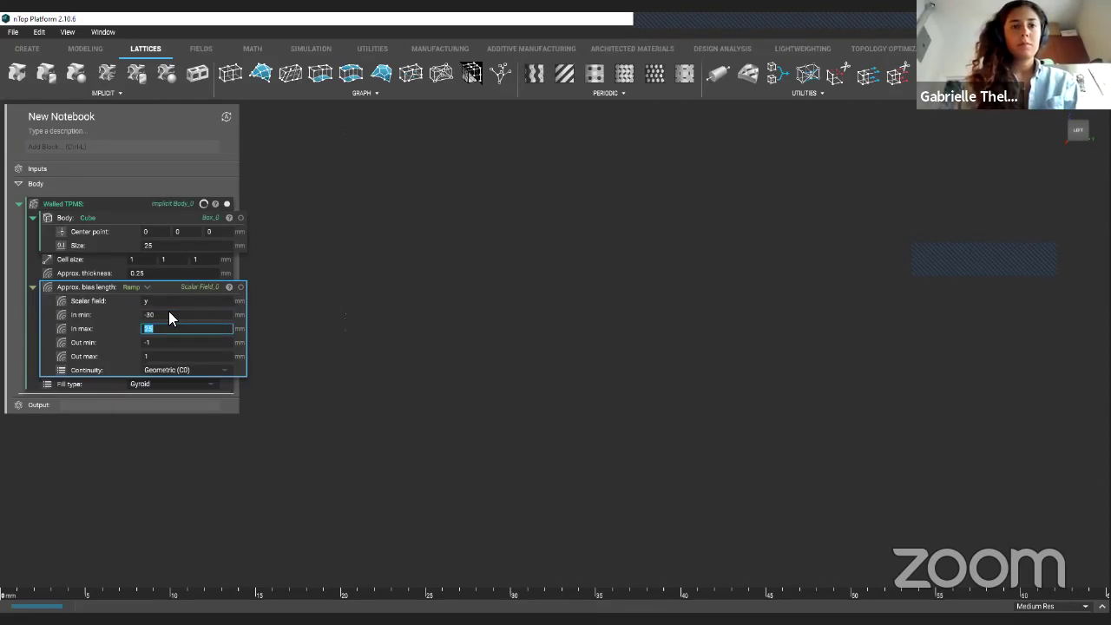
pyautogui.write('30')
pyautogui.press('Return')
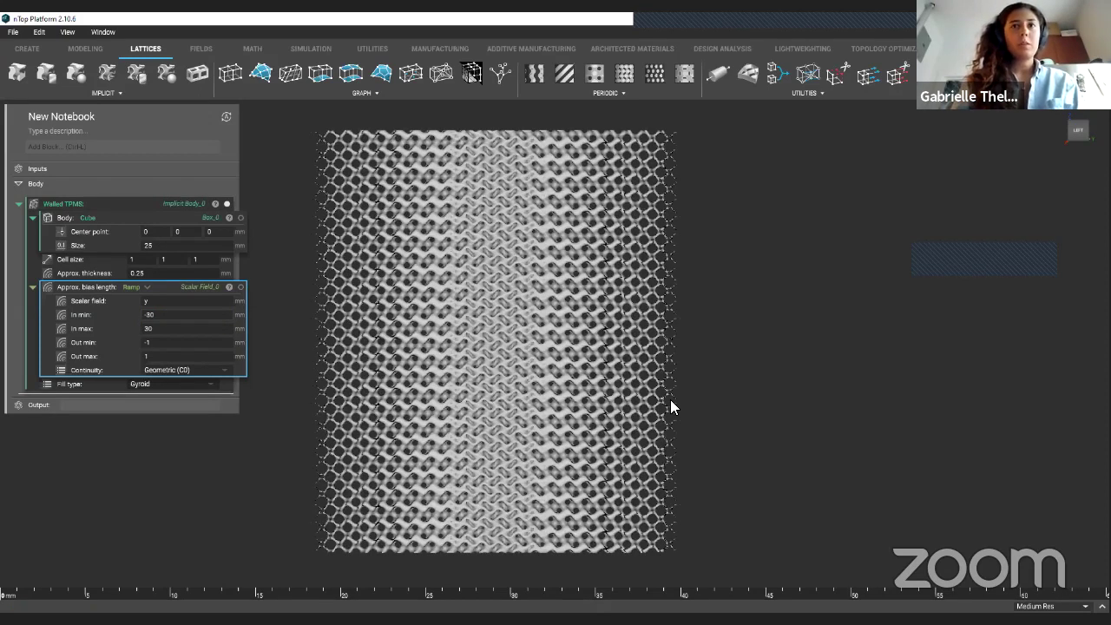
pyautogui.scroll(-1, 597, 351)
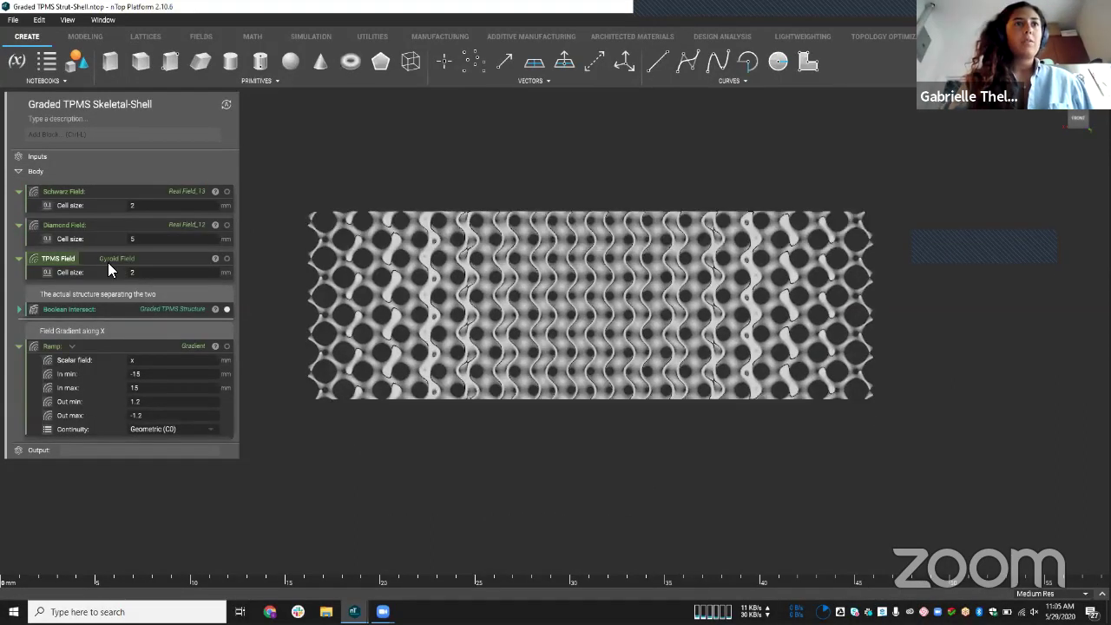
# Extract the Gyroid Field and plug the Diamond Field into TPMS Field, orbiting to inspect it.
pyautogui.rightClick(108, 258)
pyautogui.click(156, 289)
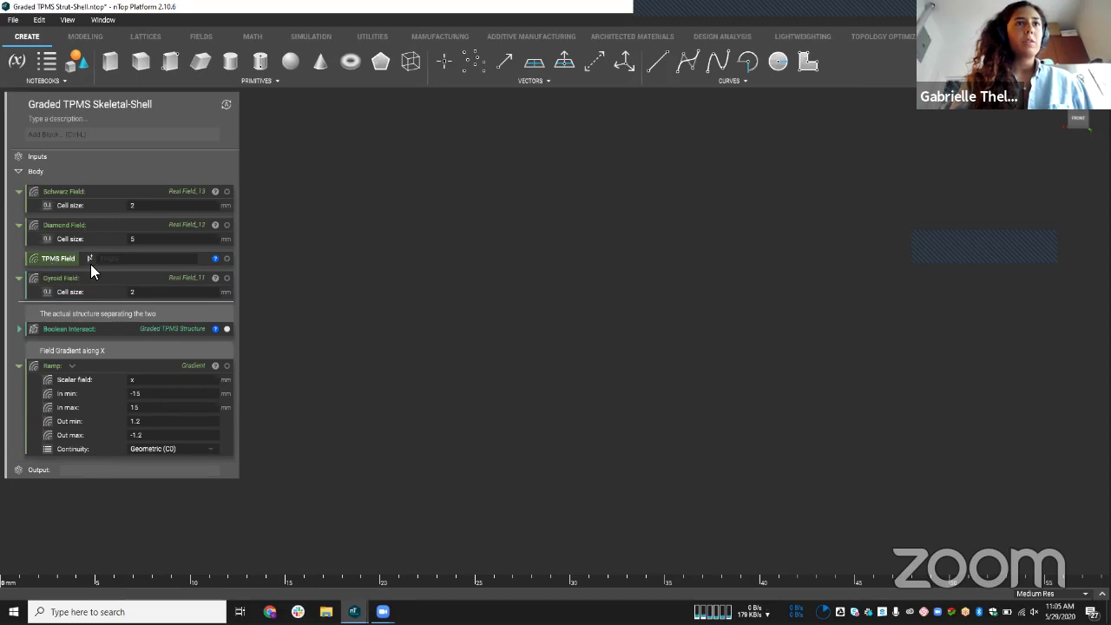
pyautogui.moveTo(92, 222); pyautogui.dragTo(125, 259)
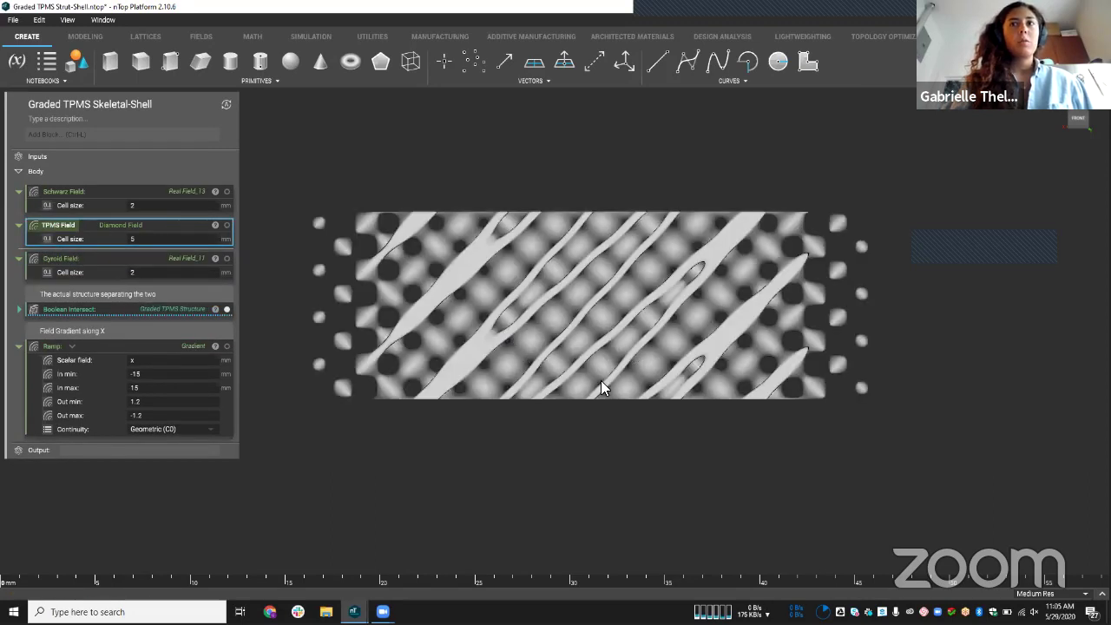
pyautogui.moveTo(600, 380); pyautogui.dragTo(244, 228, button='right')
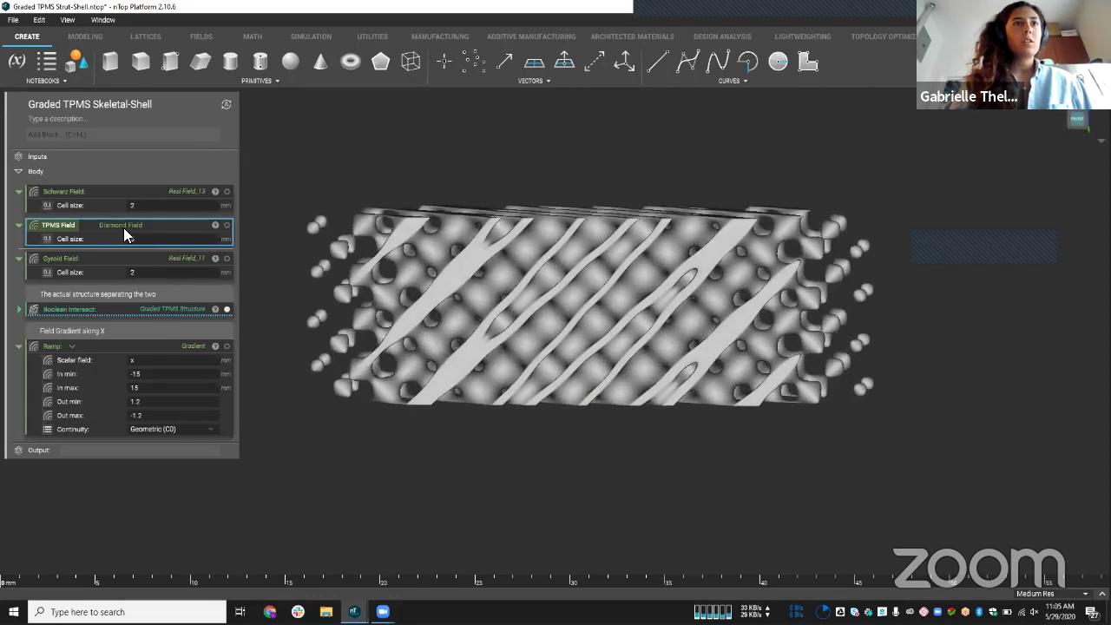
# Extract the Diamond Field and use the Schwarz Field as the TPMS Field instead.
pyautogui.rightClick(121, 223)
pyautogui.click(161, 252)
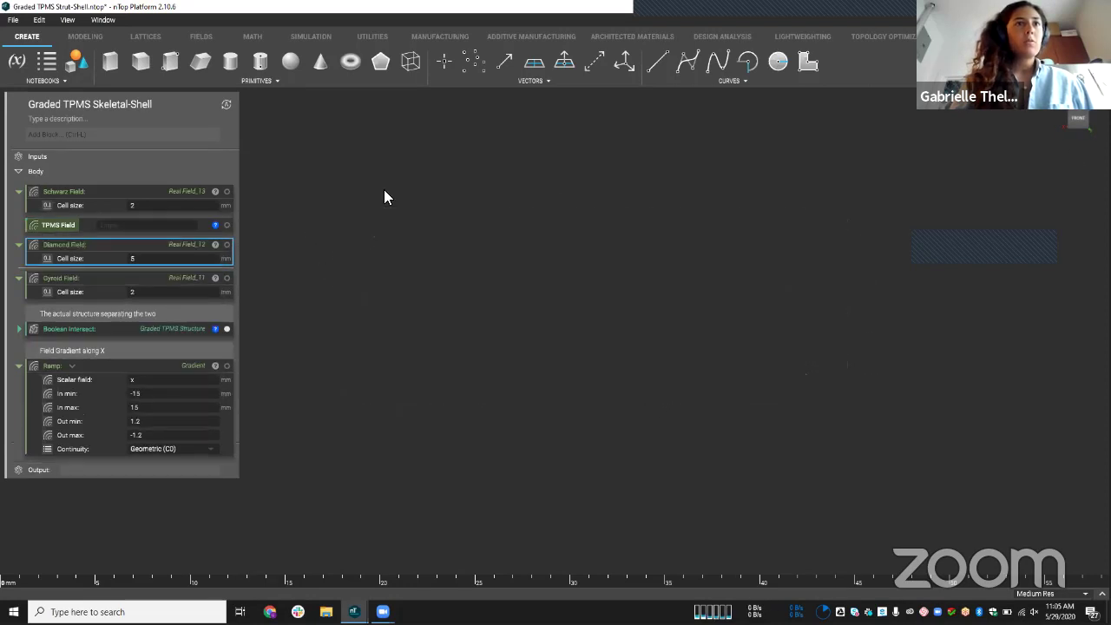
pyautogui.moveTo(121, 224); pyautogui.dragTo(140, 223)
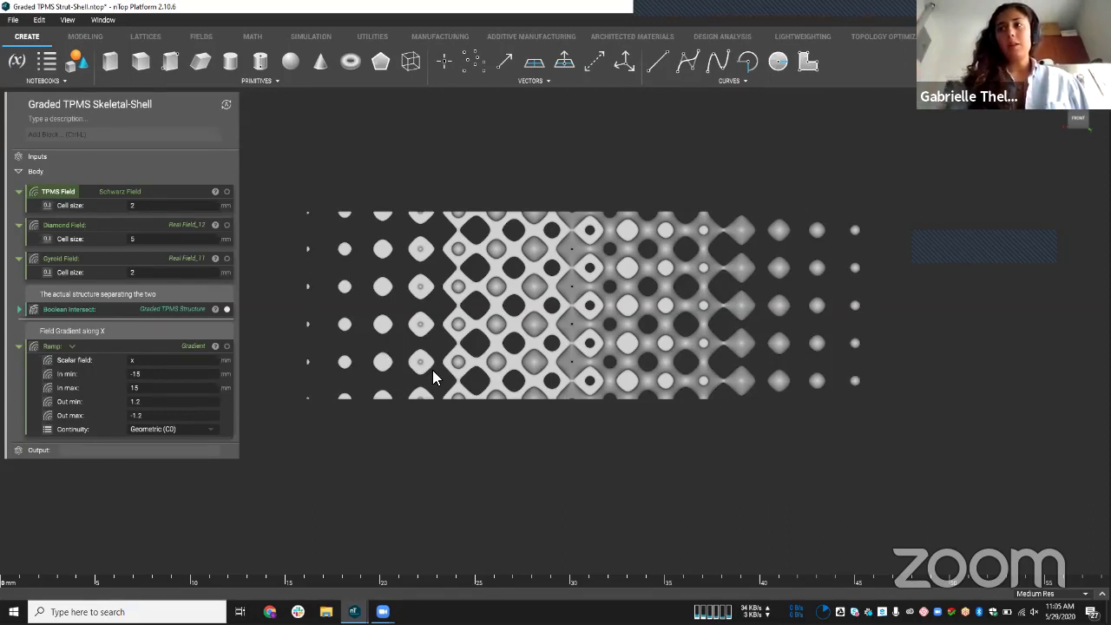
# Preview the Import Part, Side 1, Side 2, joined Side 1 body and S1 implicit body in turn.
pyautogui.scroll(-3, 432, 370)
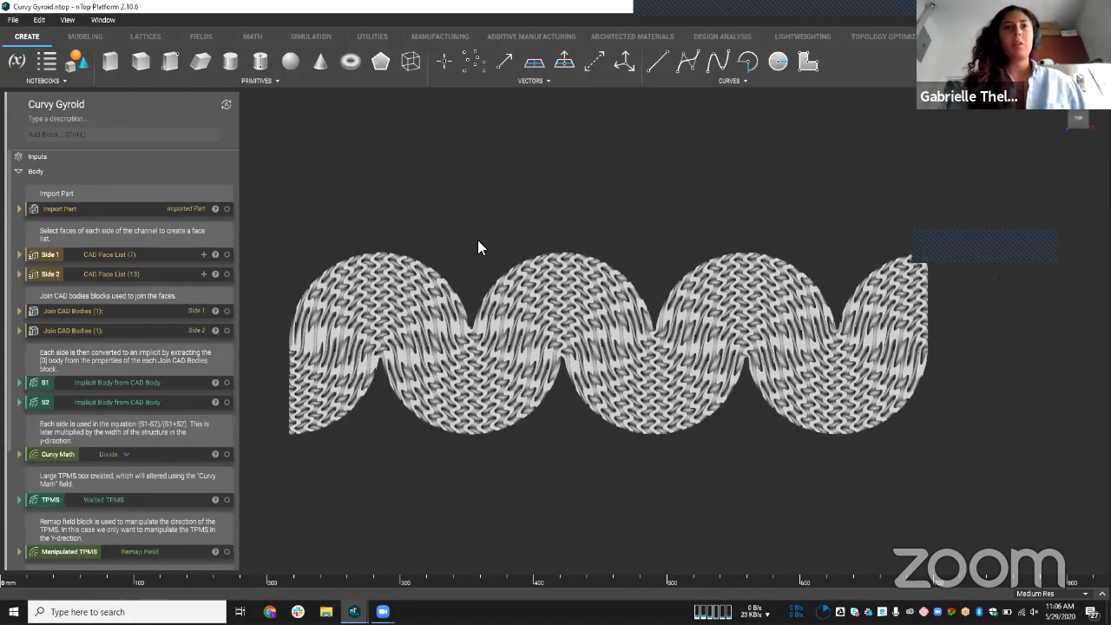
pyautogui.click(455, 253)
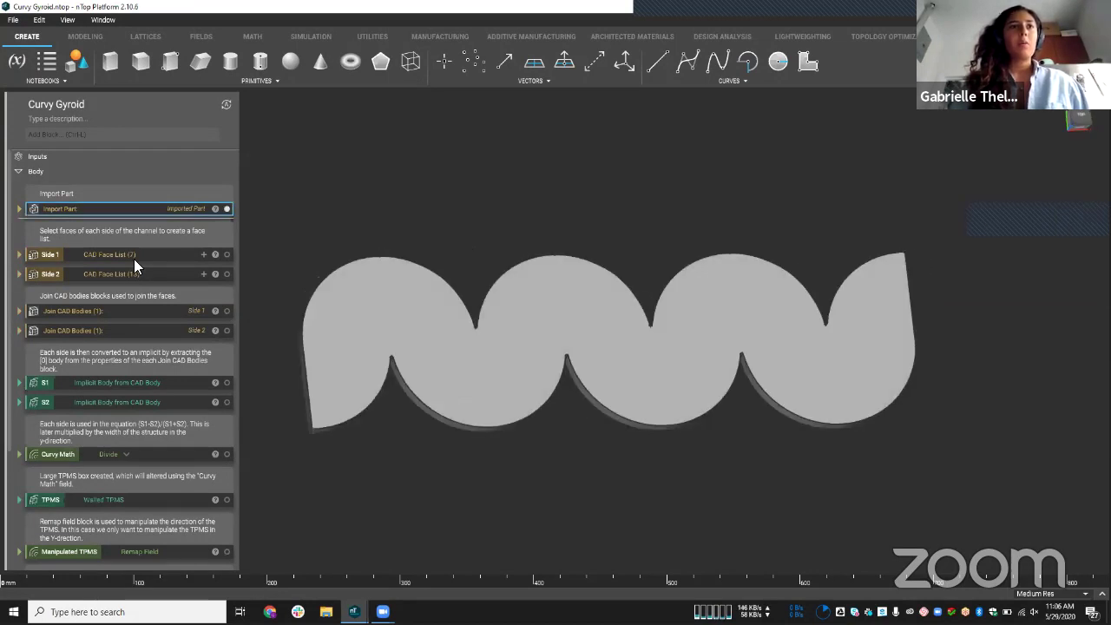
pyautogui.click(141, 254)
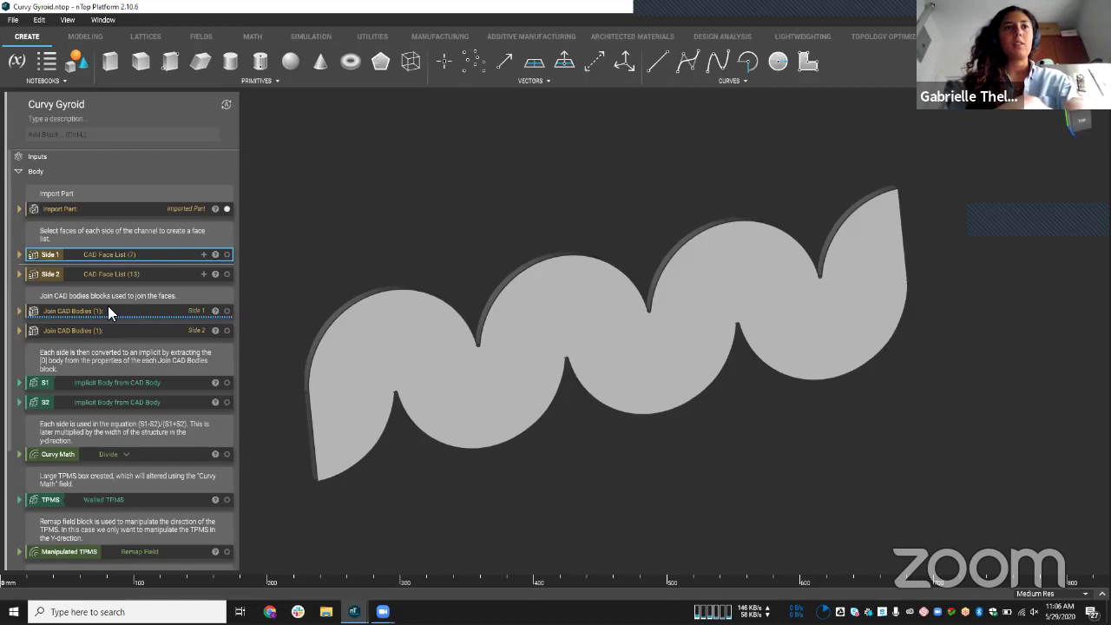
pyautogui.click(118, 275)
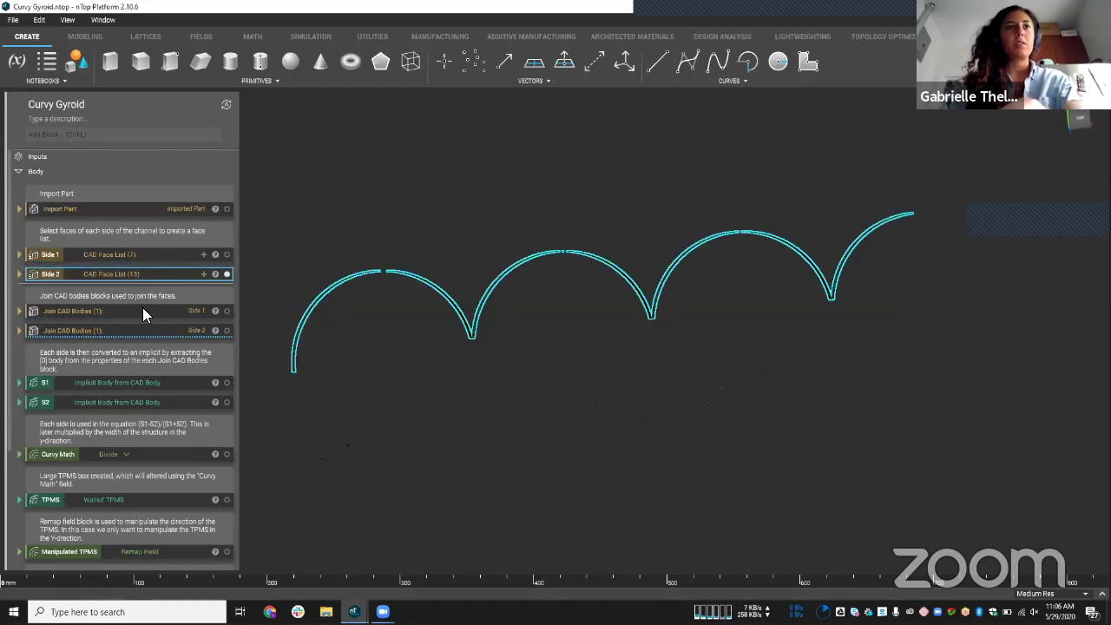
pyautogui.click(143, 309)
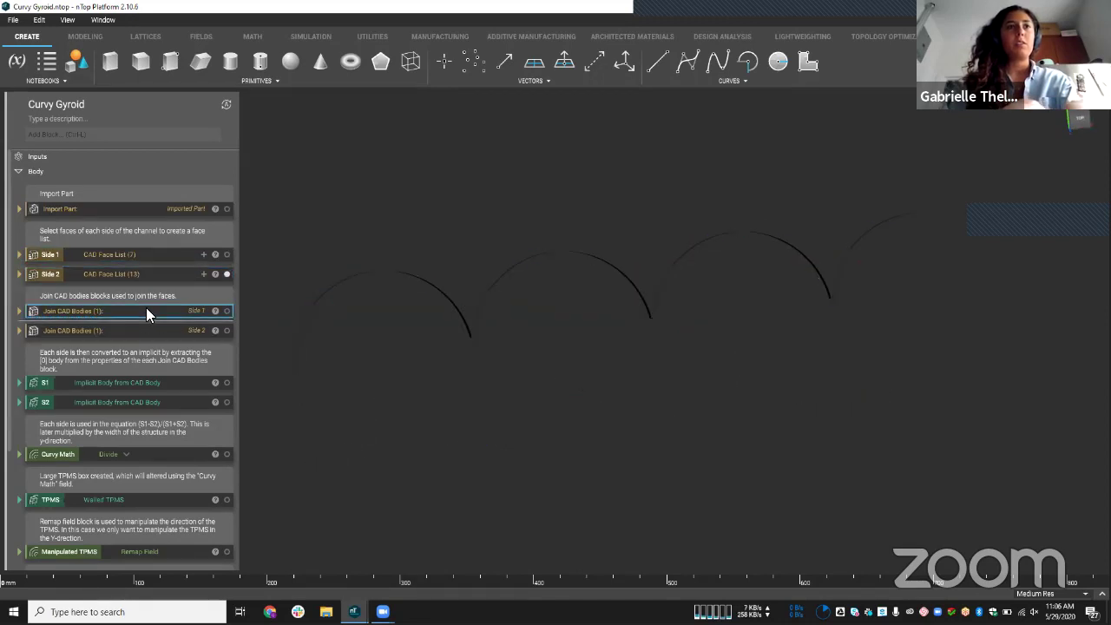
pyautogui.click(135, 380)
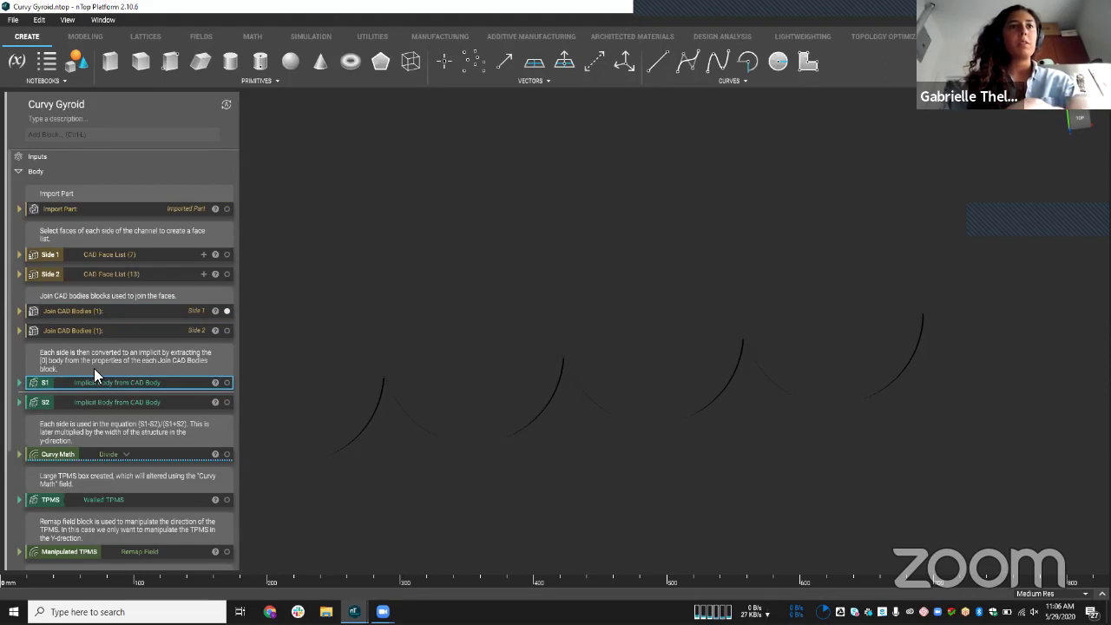
pyautogui.scroll(-2, 156, 371)
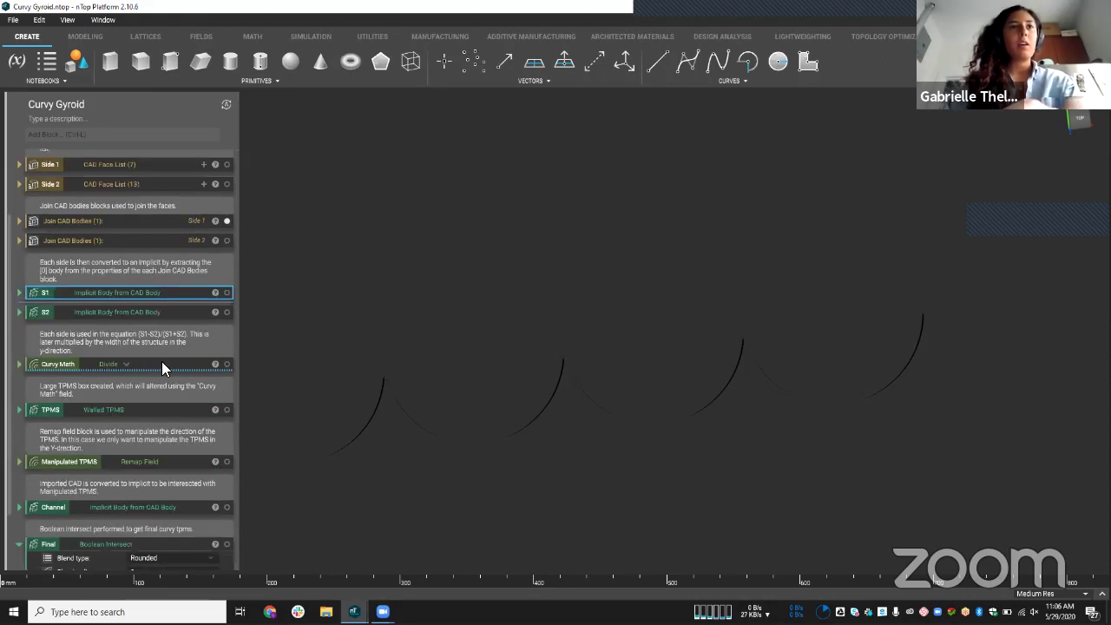
# Expand Curvy Math to show (S1−S2)/(S1+S2), then display the Walled TPMS box alone.
pyautogui.click(158, 364)
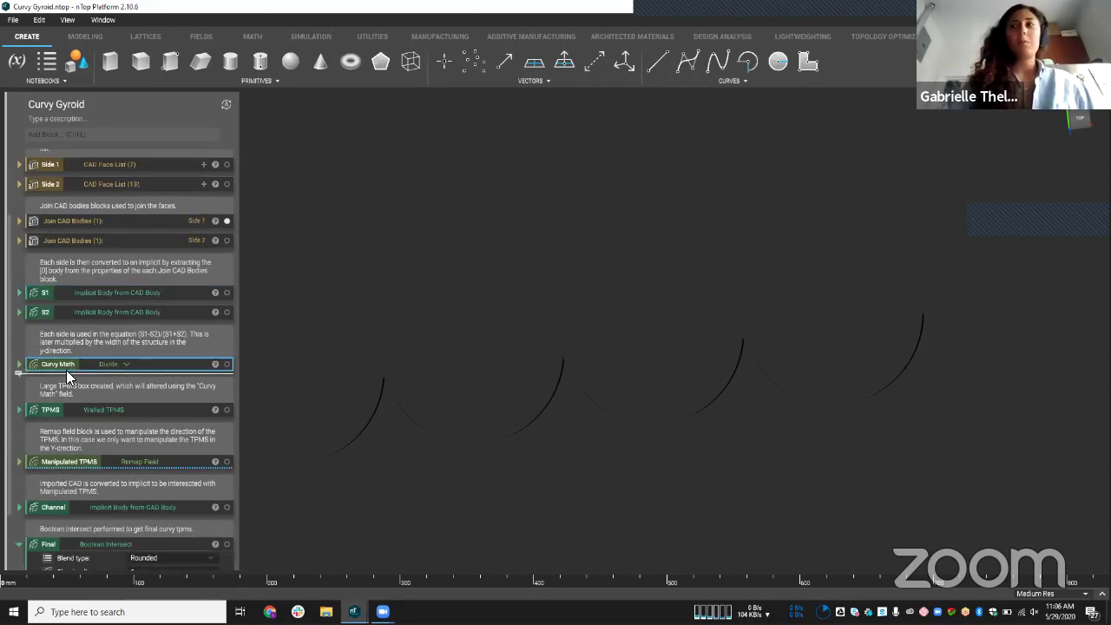
pyautogui.doubleClick(208, 373)
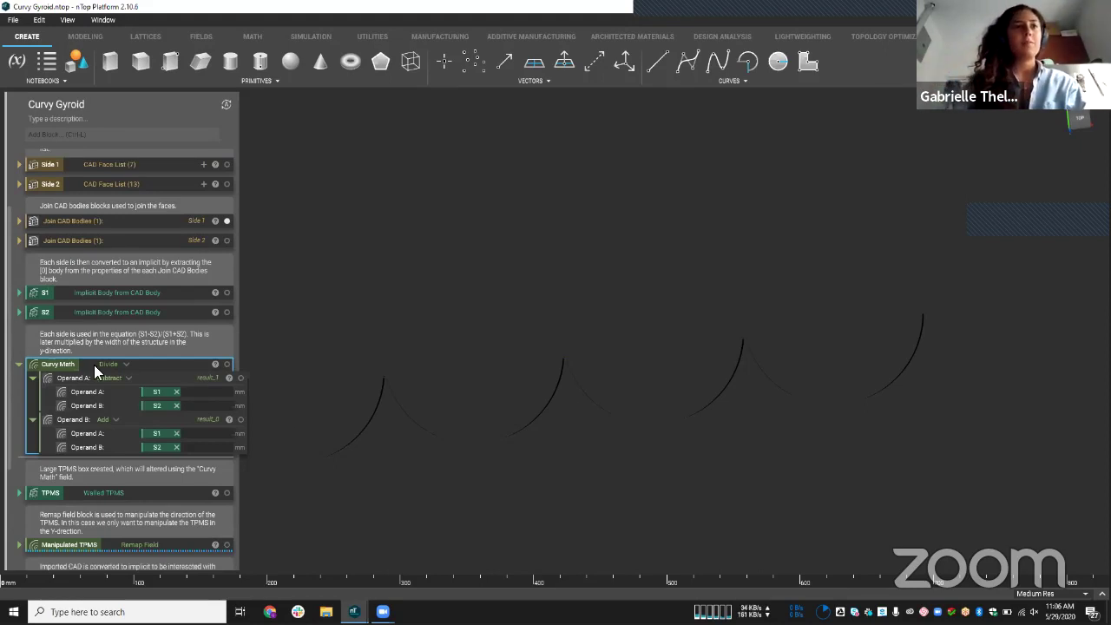
pyautogui.scroll(-2, 94, 245)
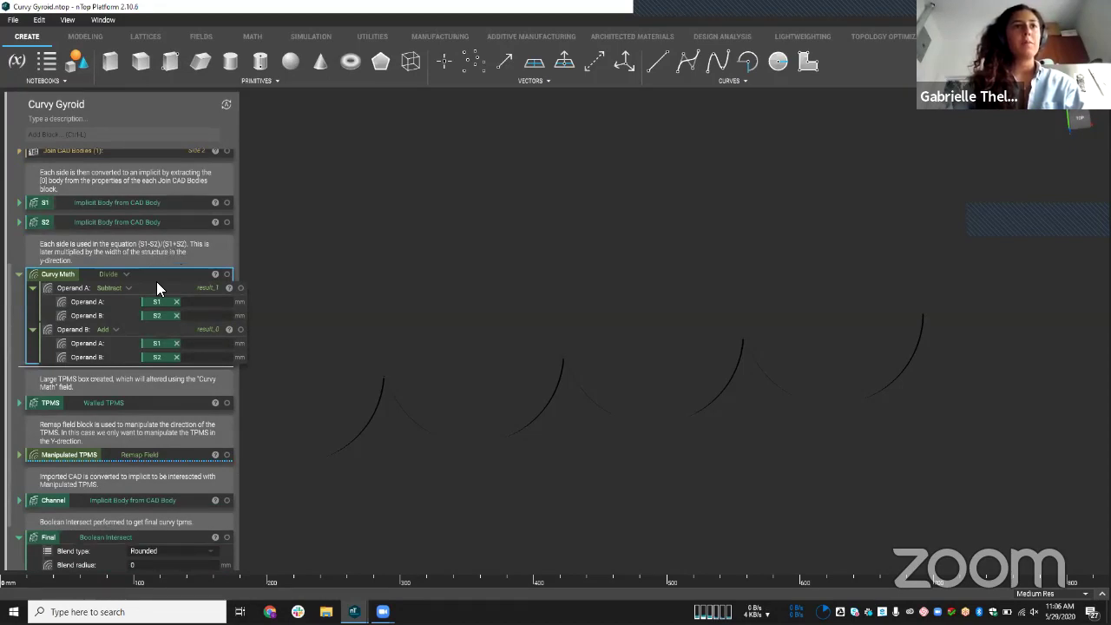
pyautogui.click(157, 400)
pyautogui.click(226, 402)
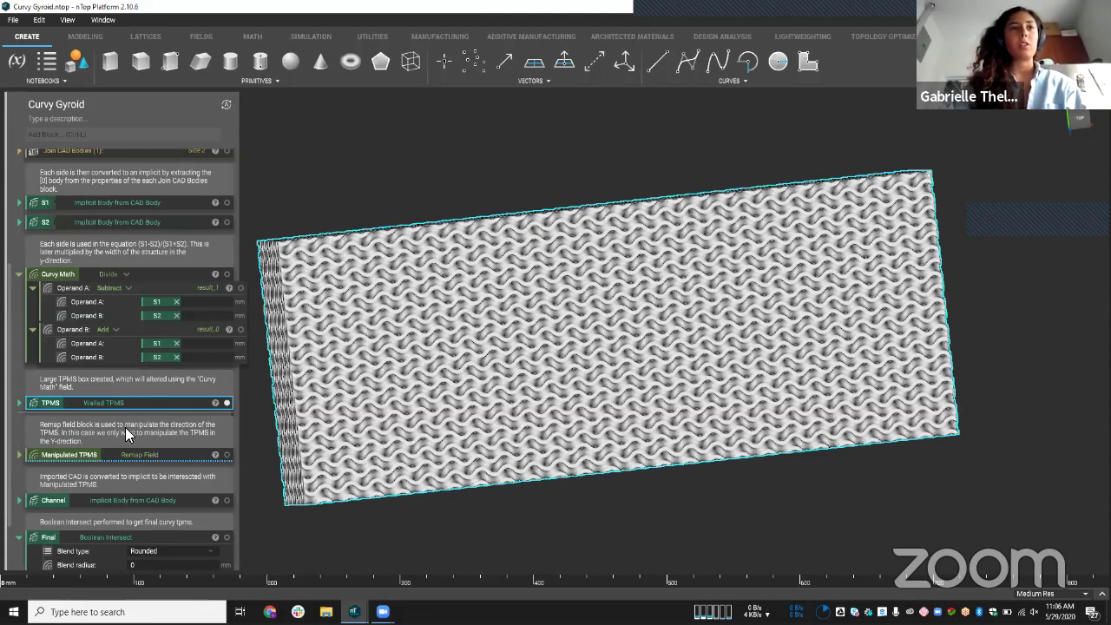
# Expand the Manipulated TPMS remap (Y scaled by Curvy Math × 80), then show the Final intersect result.
pyautogui.click(116, 454)
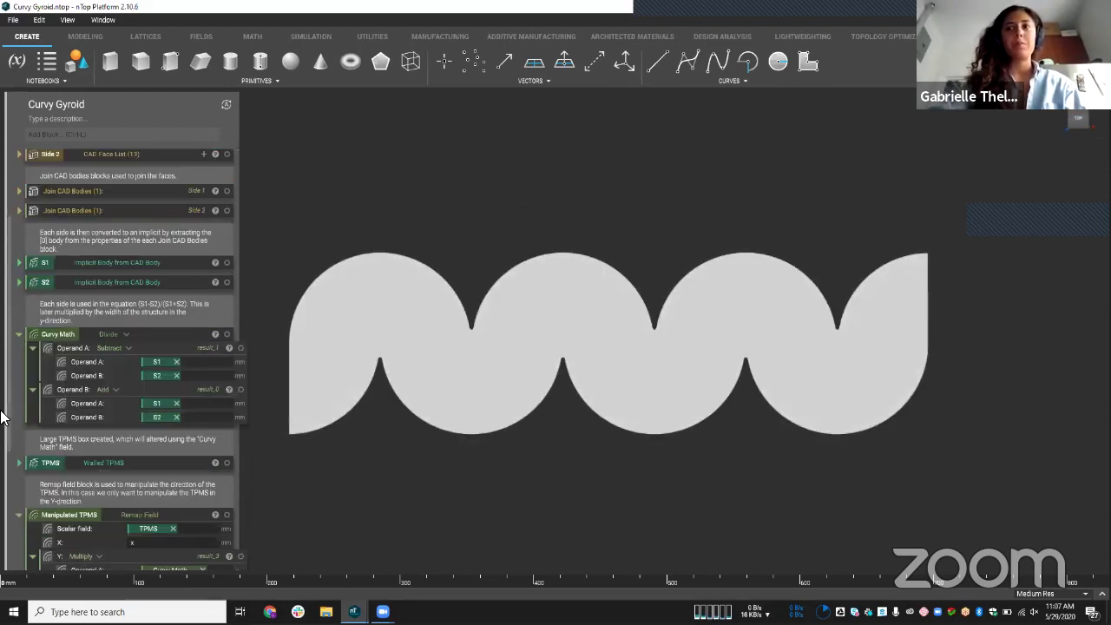
pyautogui.scroll(-3, 2, 417)
pyautogui.scroll(-5, 127, 512)
pyautogui.click(110, 470)
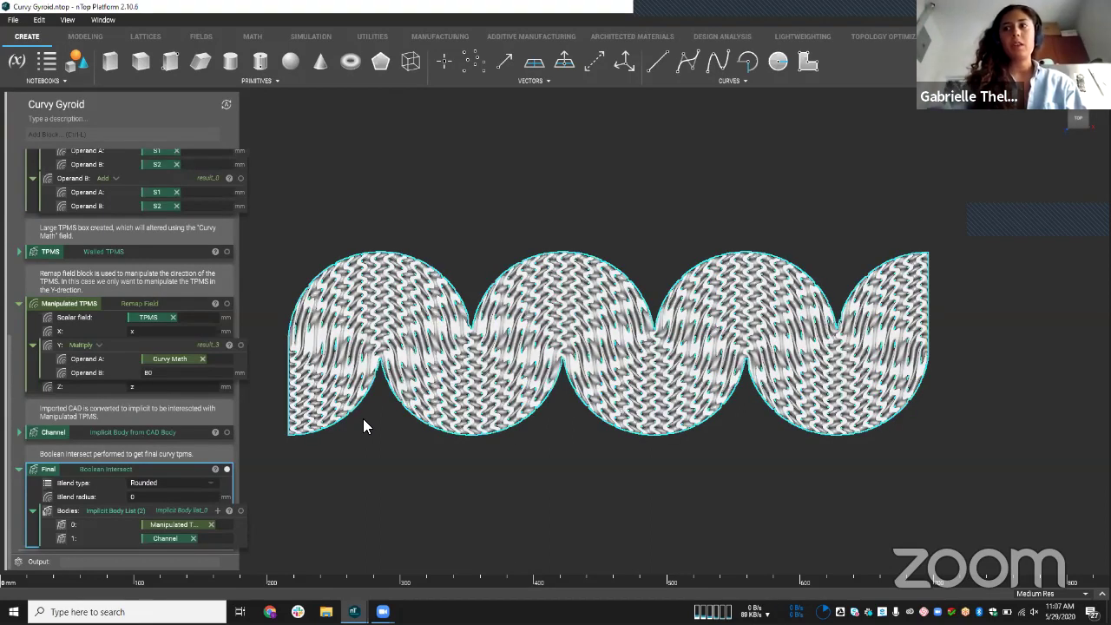
pyautogui.click(472, 412)
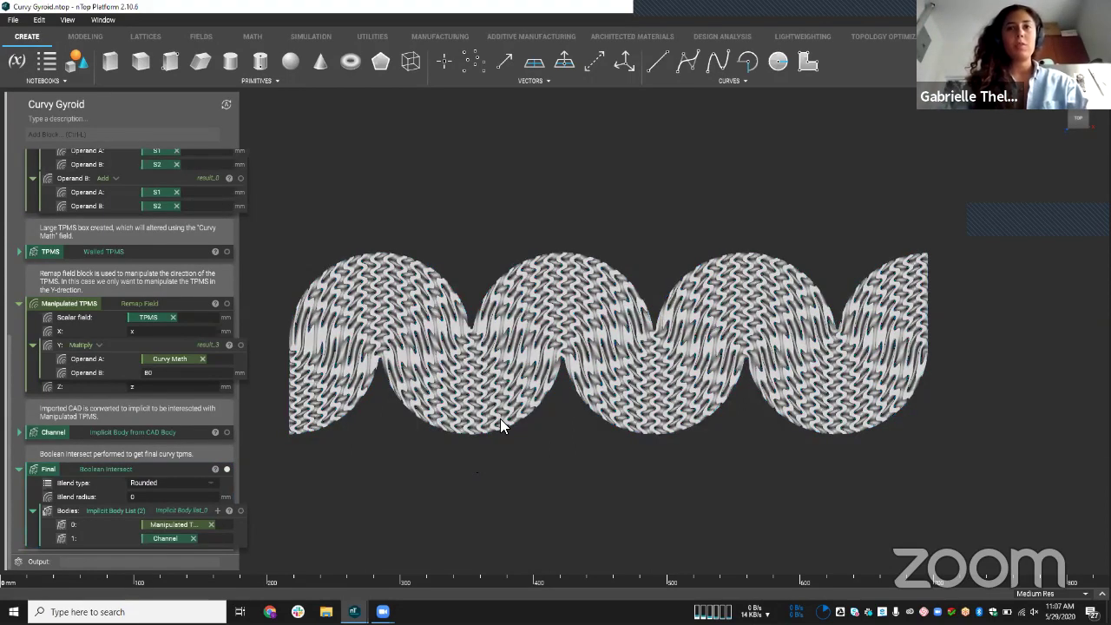
pyautogui.click(512, 422)
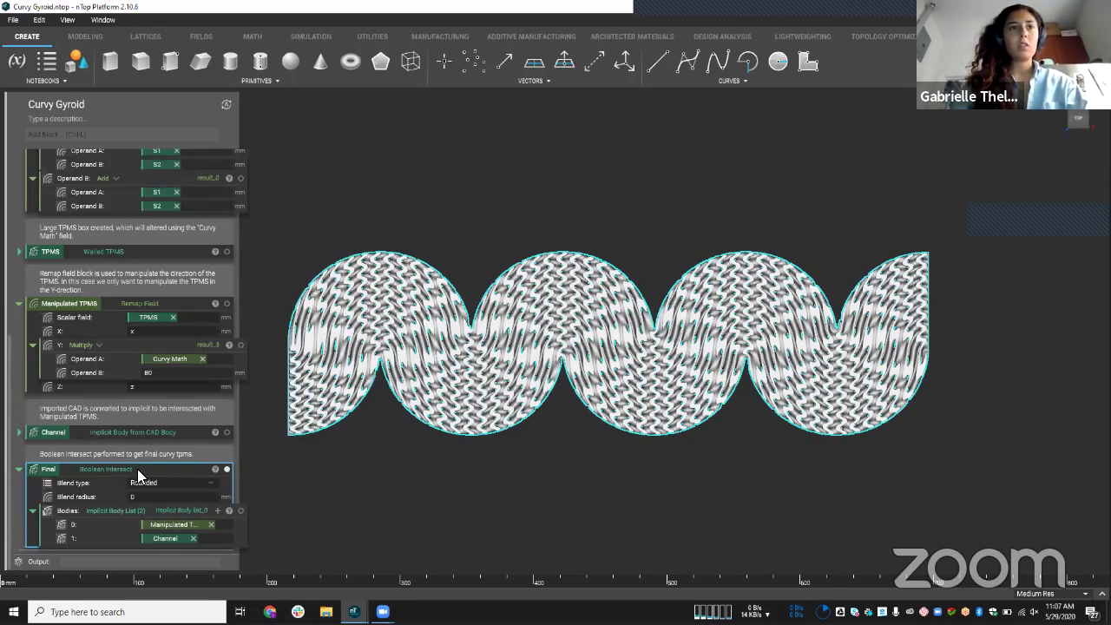
# With Final selected, press F to open a Field viewer with the Distance Field colormap.
pyautogui.press('f')
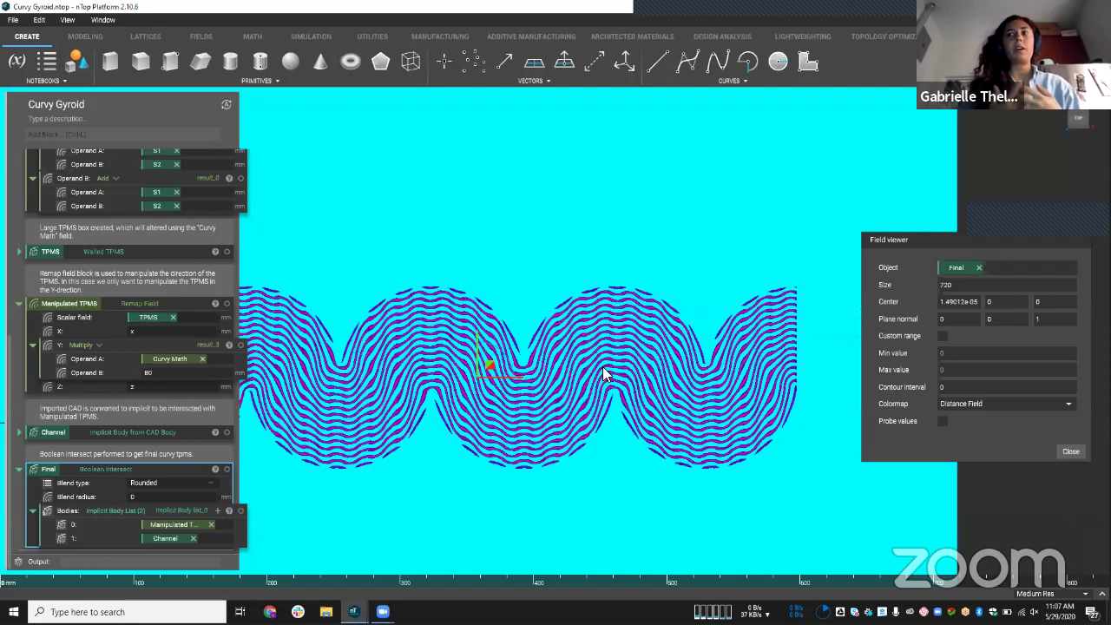
# Use Win+Tab to switch to the Conformal Heat Exchanger (Advanced) notebook window.
pyautogui.press('super+Tab')
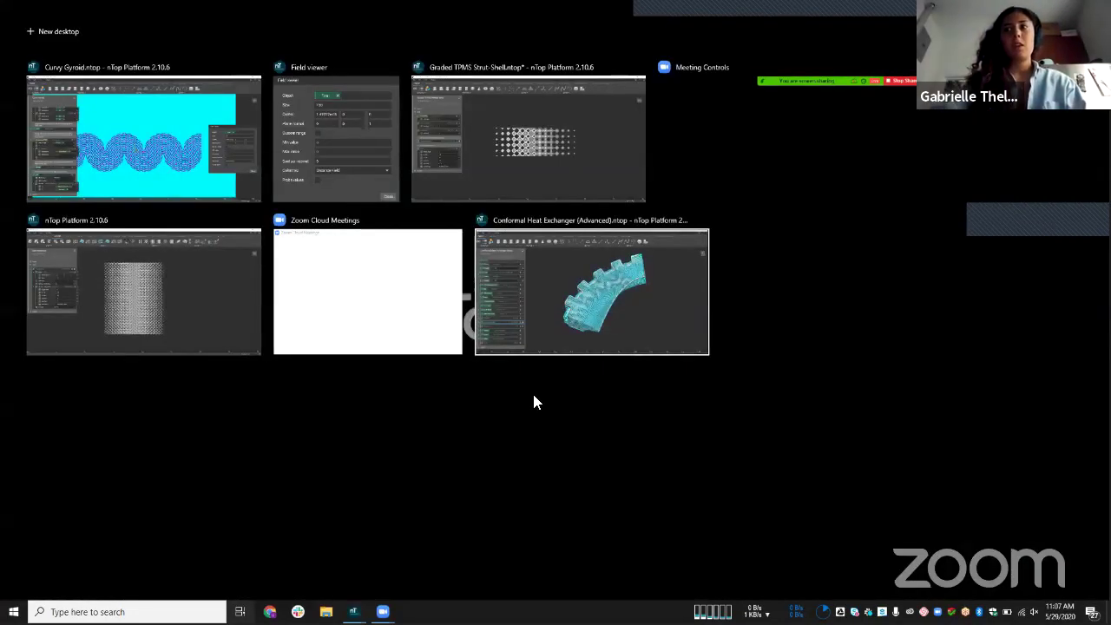
pyautogui.click(505, 345)
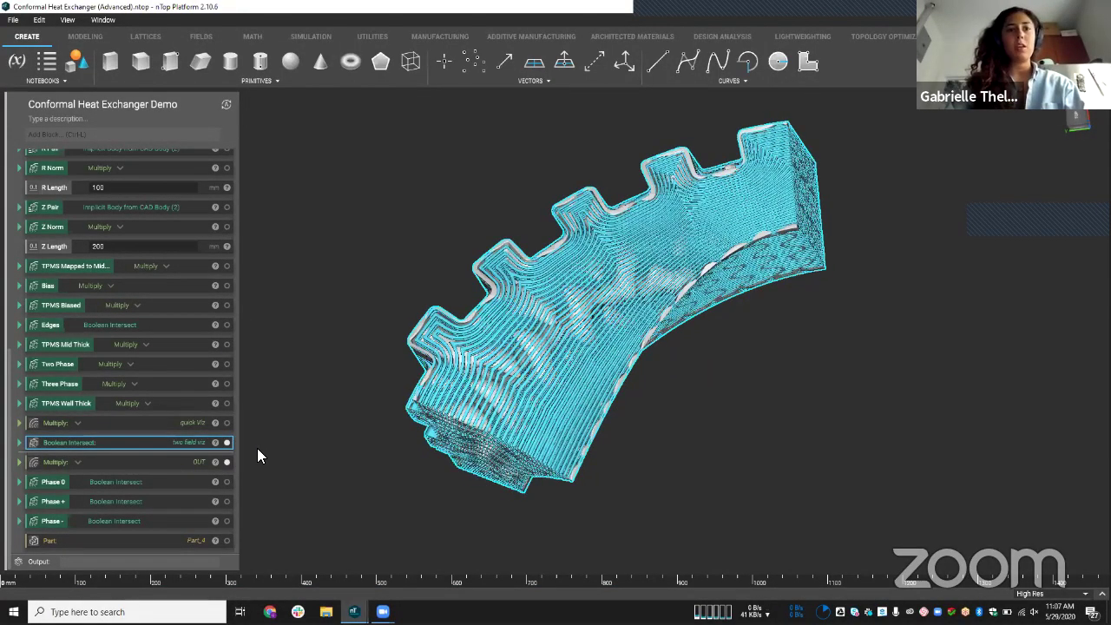
pyautogui.moveTo(640, 332); pyautogui.dragTo(523, 404, button='right')
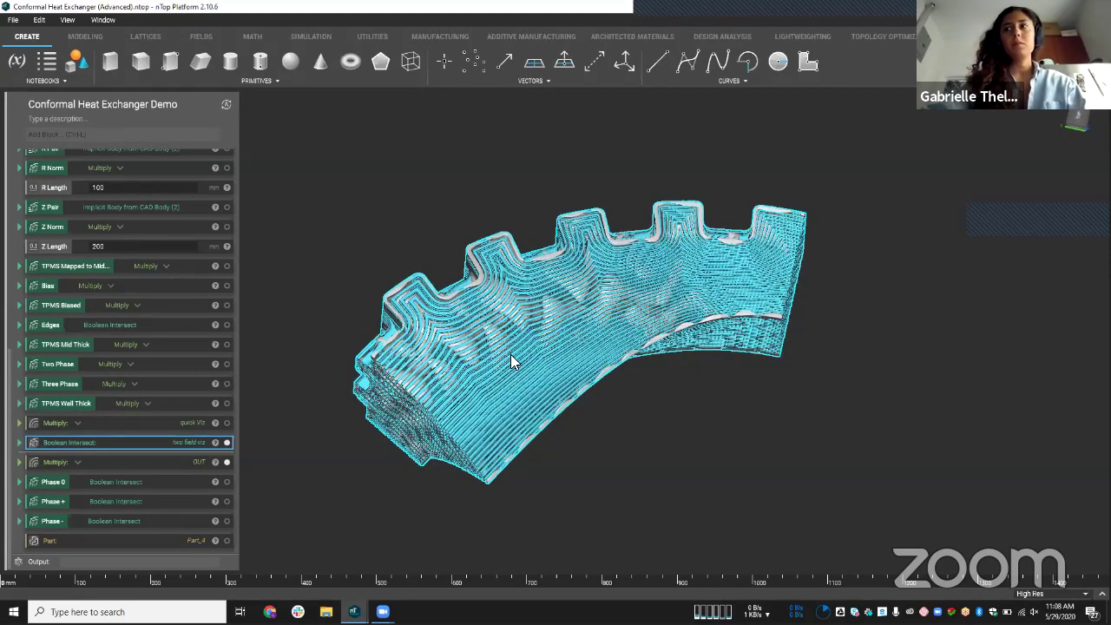
pyautogui.moveTo(512, 363); pyautogui.dragTo(510, 354, button='right')
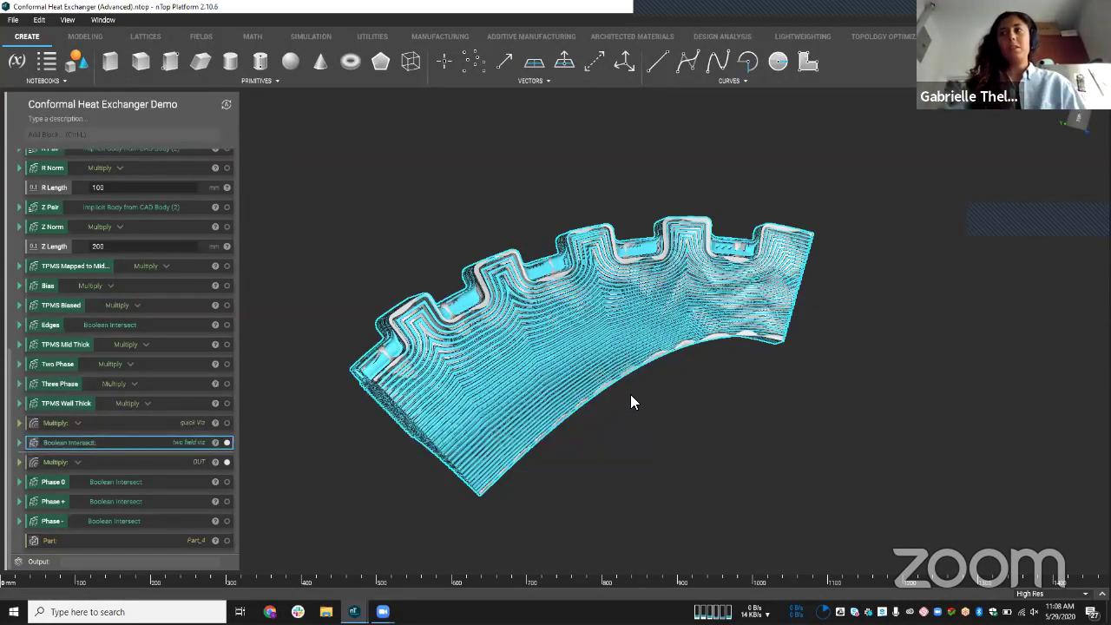
pyautogui.moveTo(639, 382); pyautogui.dragTo(638, 366, button='right')
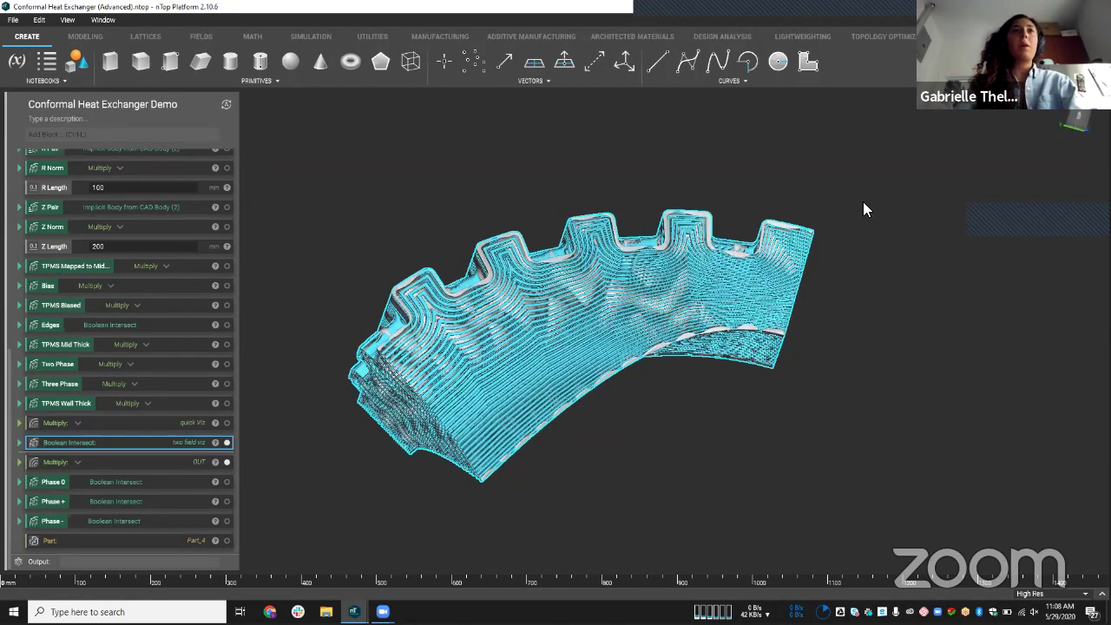
# Orbit the heat exchanger from its inner to its outer face, then open Task View.
pyautogui.click(271, 35)
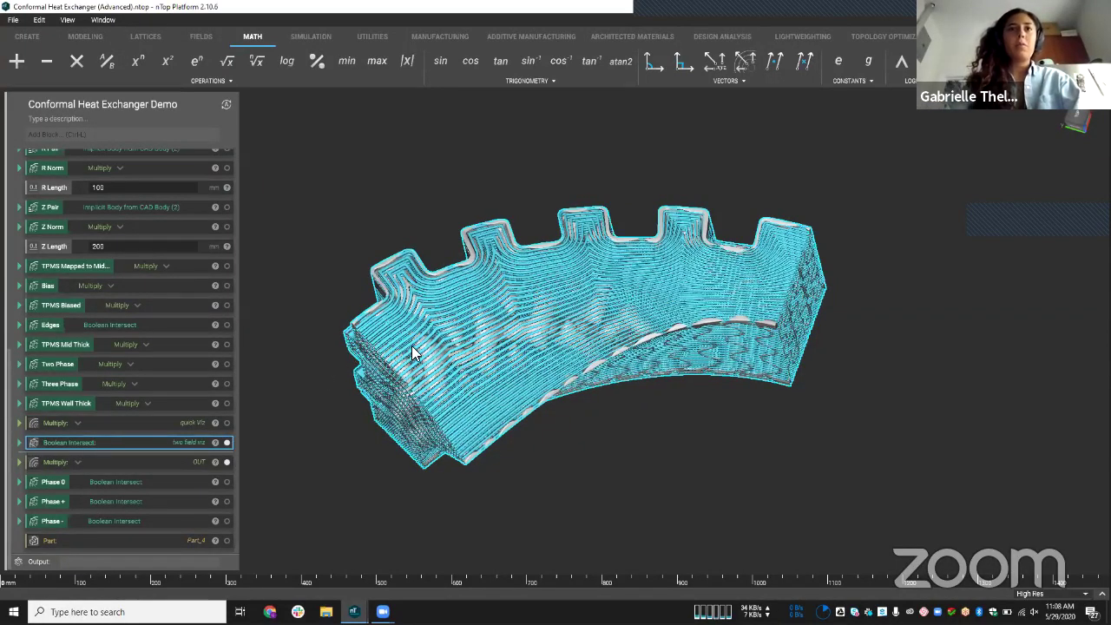
pyautogui.moveTo(449, 340)
pyautogui.mouseDown(button='right')
pyautogui.moveTo(535, 344)
pyautogui.moveTo(548, 361)
pyautogui.moveTo(592, 369)
pyautogui.moveTo(595, 384)
pyautogui.moveTo(656, 387)
pyautogui.mouseUp(button='right')
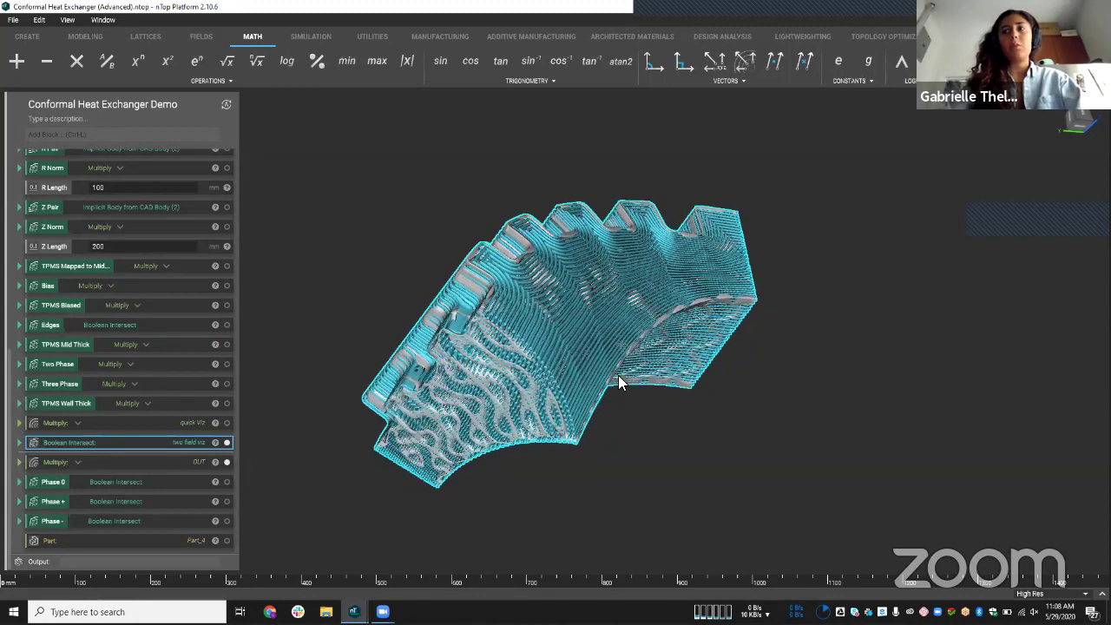
pyautogui.moveTo(575, 396); pyautogui.dragTo(633, 407, button='right')
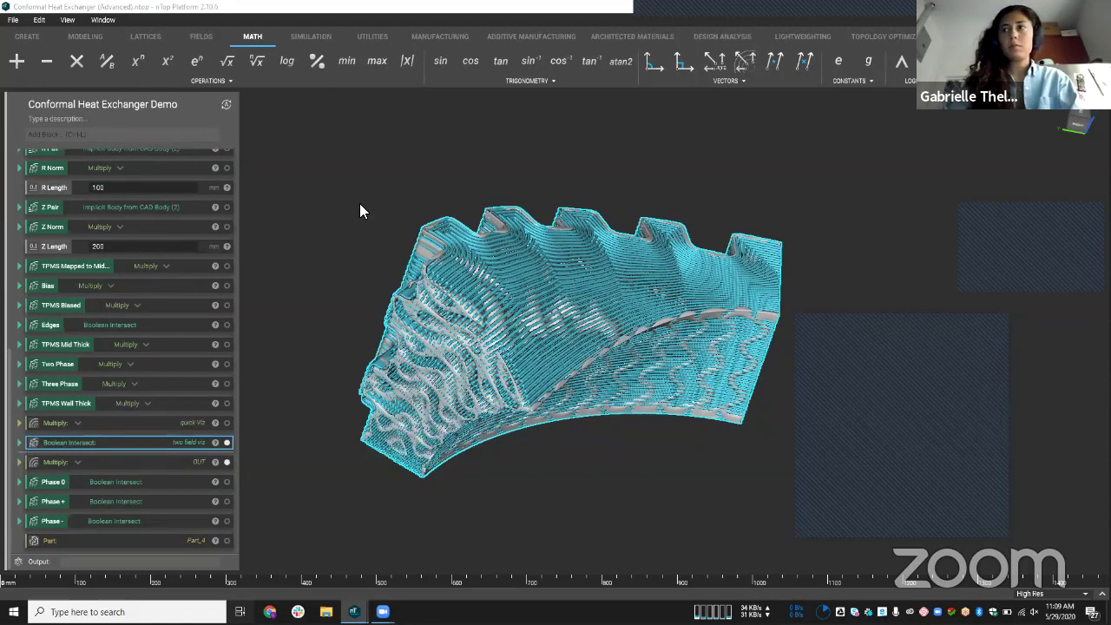
pyautogui.press('super+Tab')
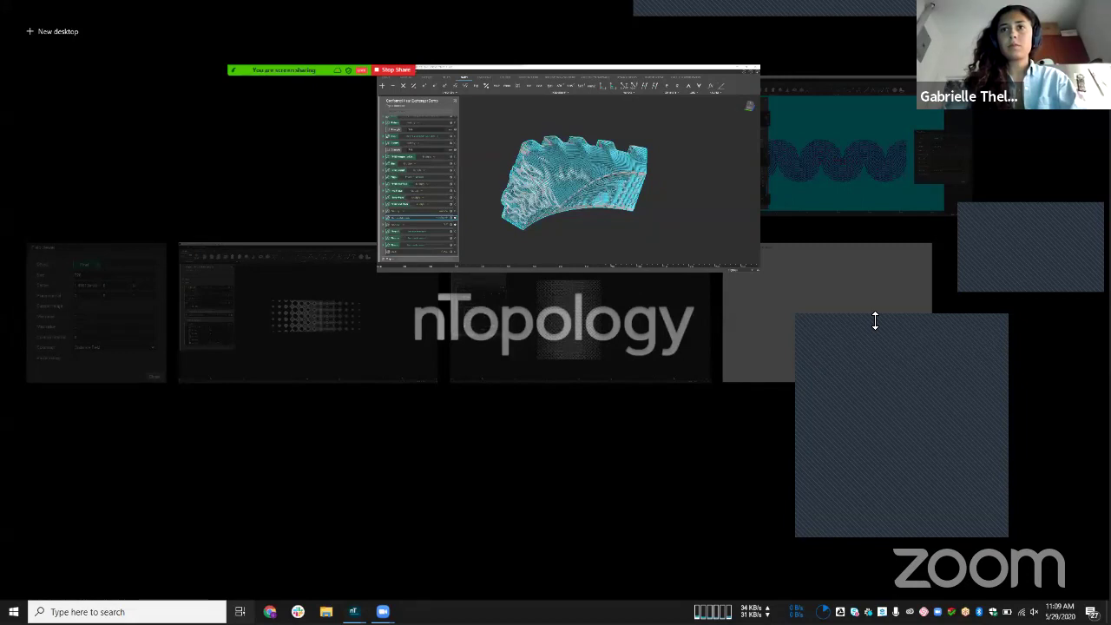
# In the Curvy Gyroid notebook, set the Y multiplier's Operand B to 60.
pyautogui.click(784, 117)
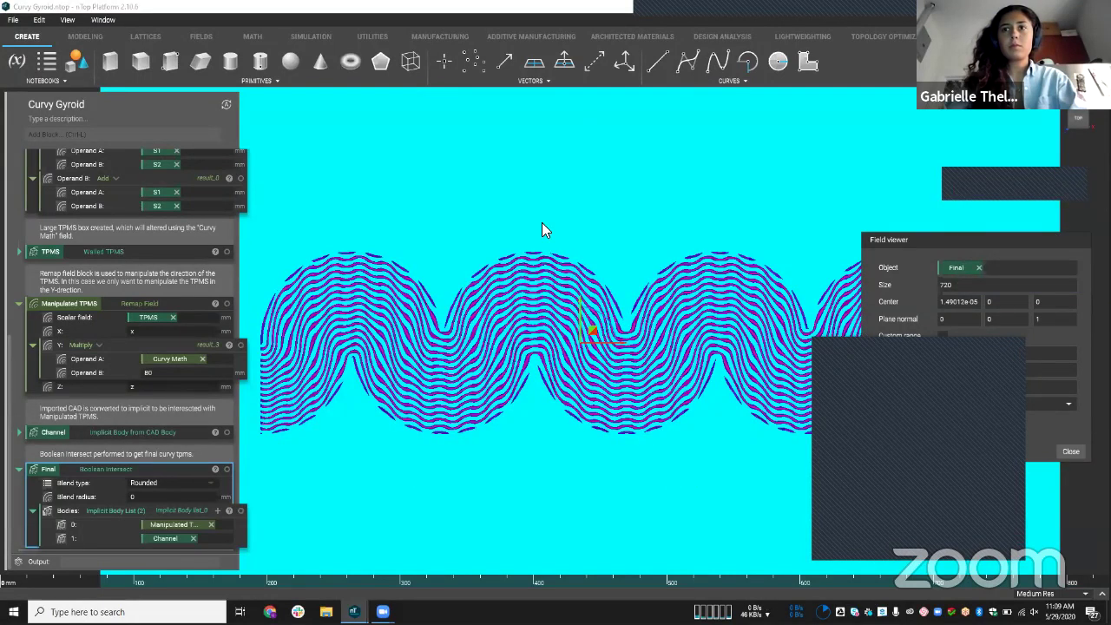
pyautogui.click(155, 373)
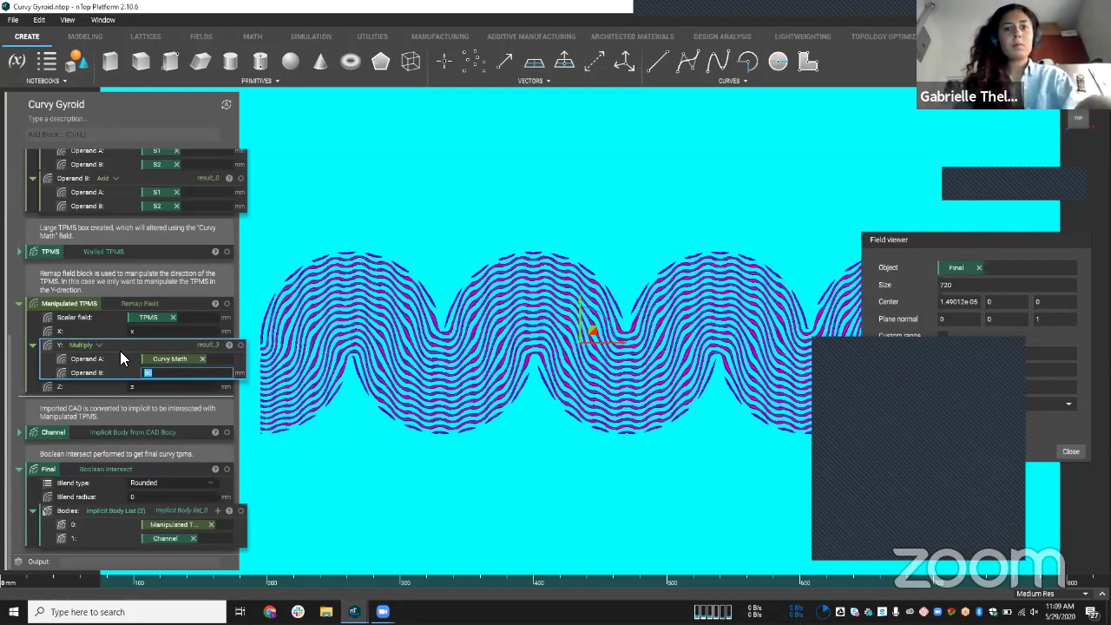
pyautogui.write('60')
pyautogui.press('Return')
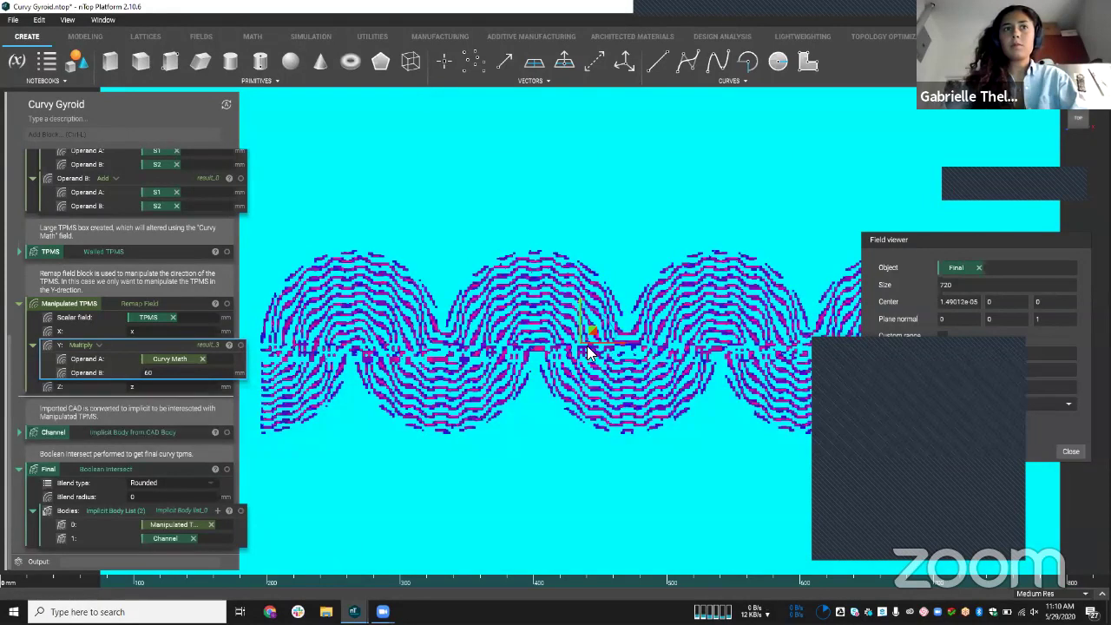
# Restore the Operand B multiplier to 80 and select the Manipulated TPMS block.
pyautogui.doubleClick(171, 373)
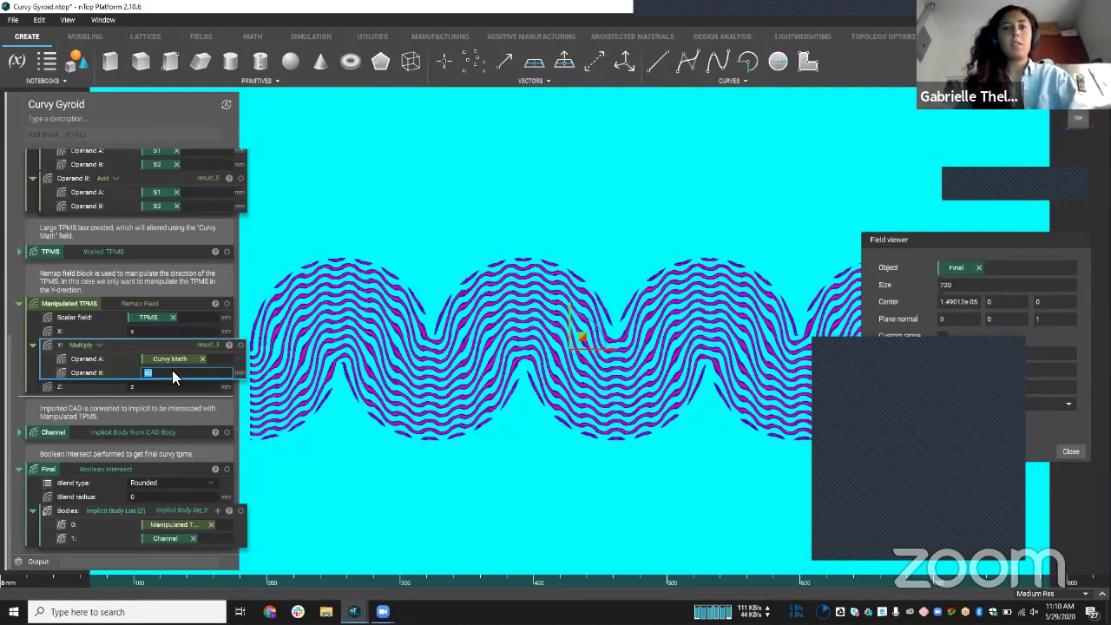
pyautogui.write('80')
pyautogui.press('Return')
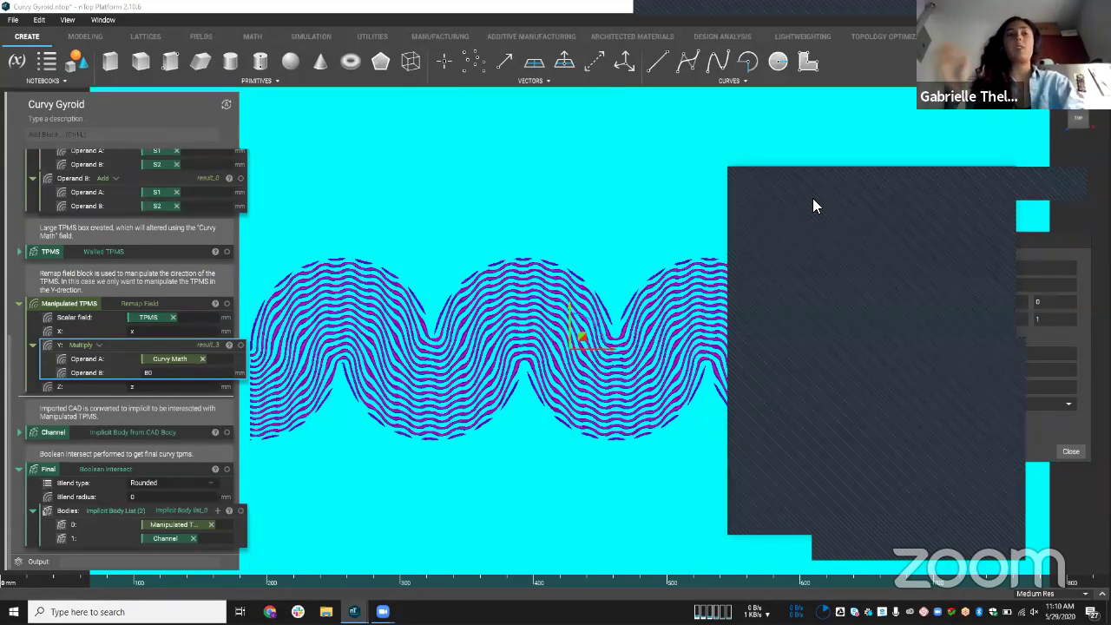
pyautogui.click(84, 308)
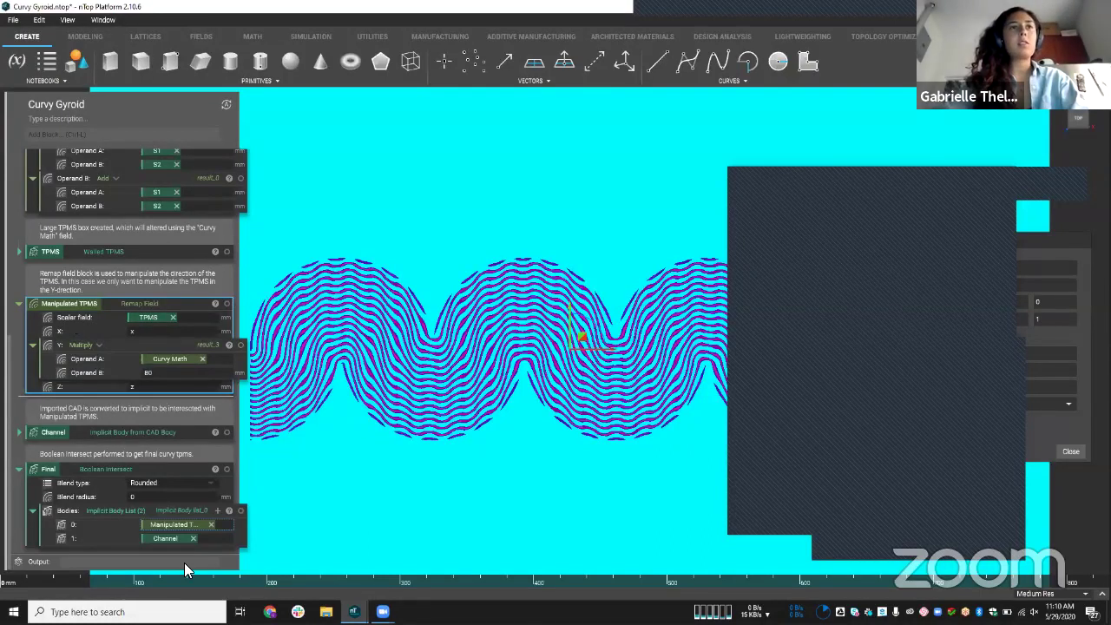
# In the New Notebook, enter y as the Ramp block's Scalar field.
pyautogui.moveTo(364, 575)
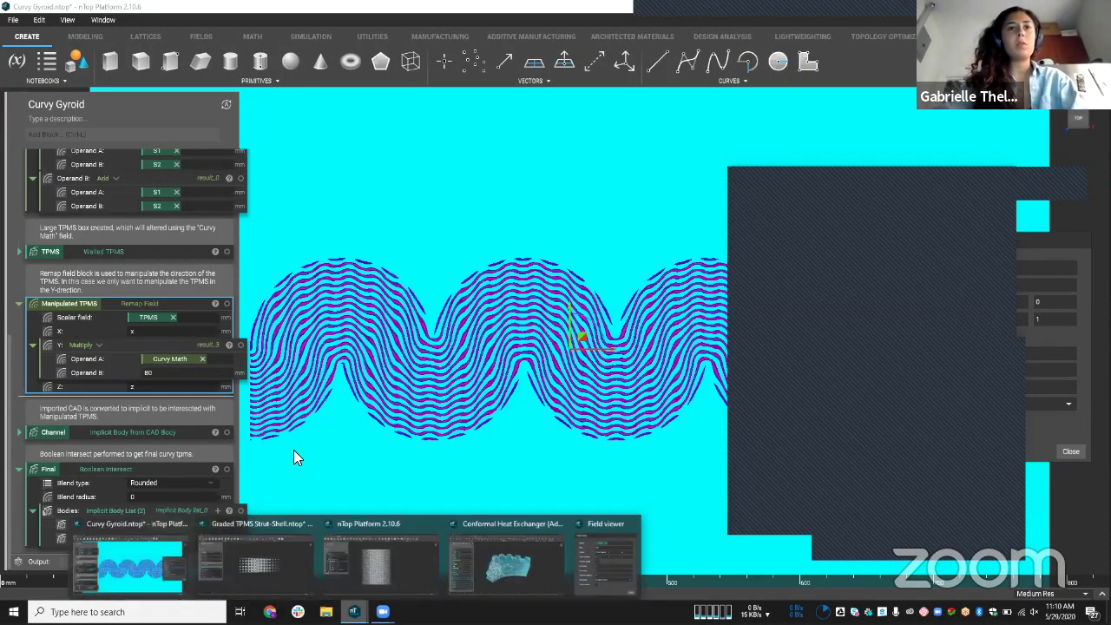
pyautogui.click(171, 293)
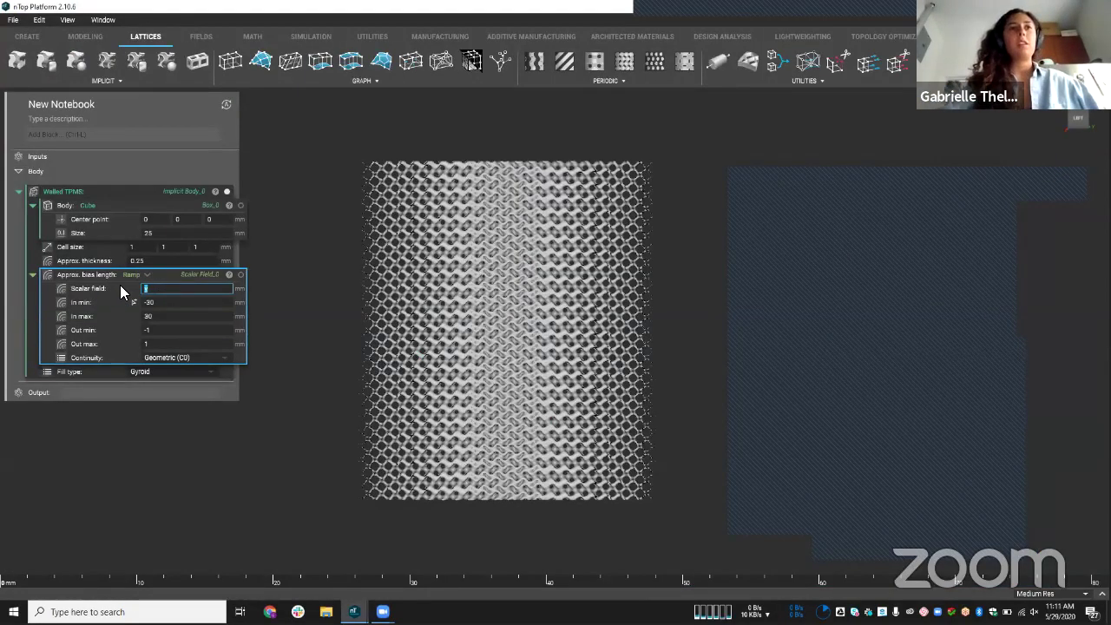
pyautogui.write('y')
pyautogui.press('Return')
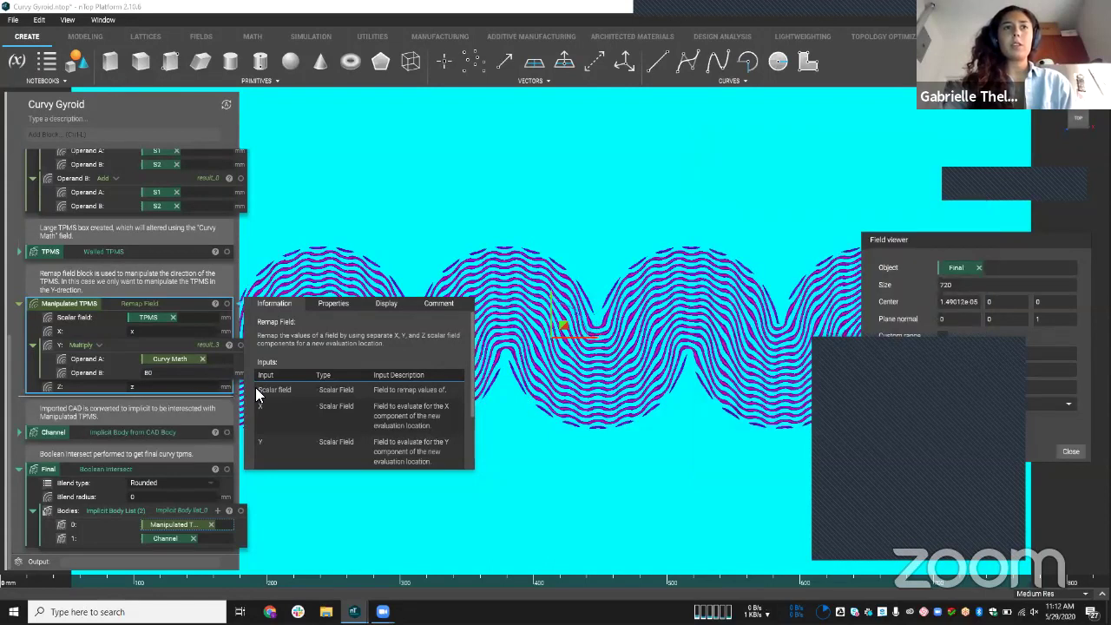
pyautogui.scroll(1, 139, 232)
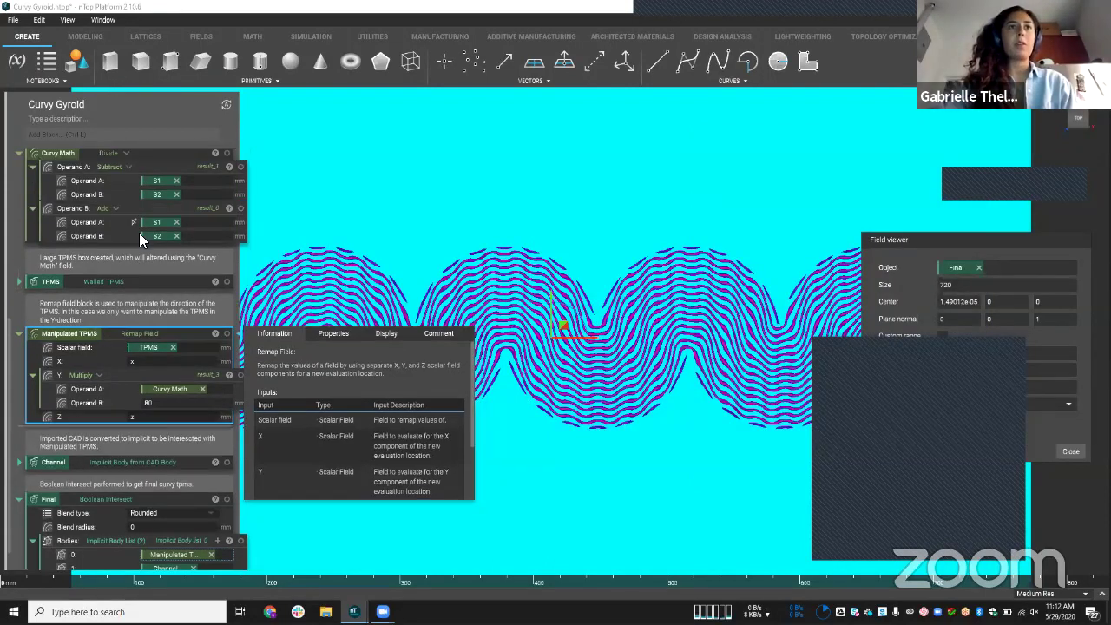
pyautogui.scroll(4, 460, 333)
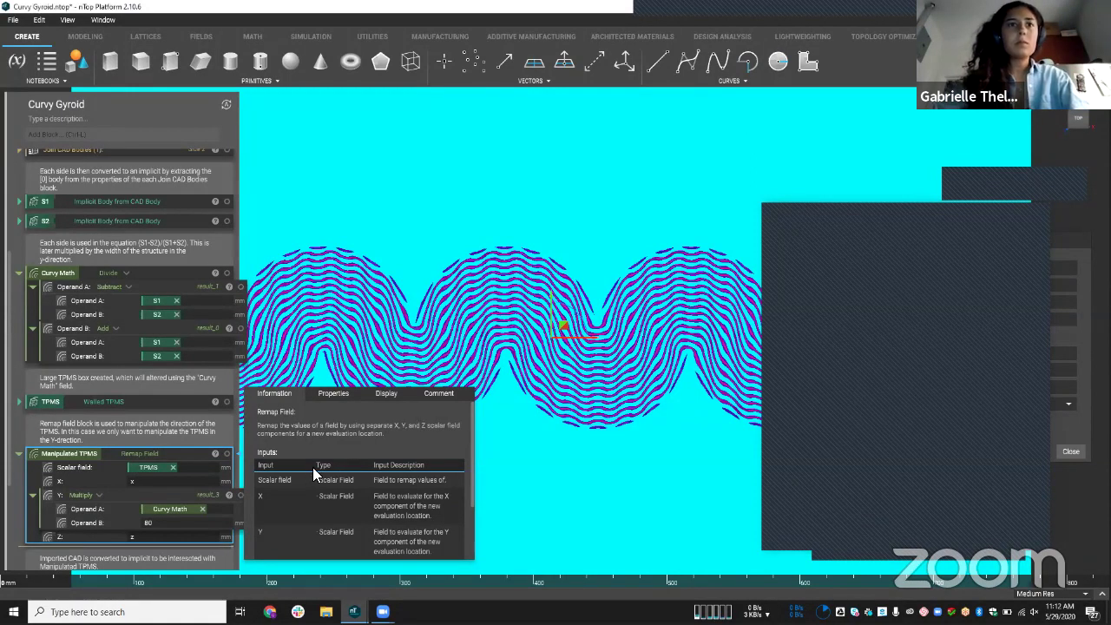
# Collapse the Manipulated TPMS block.
pyautogui.doubleClick(160, 453)
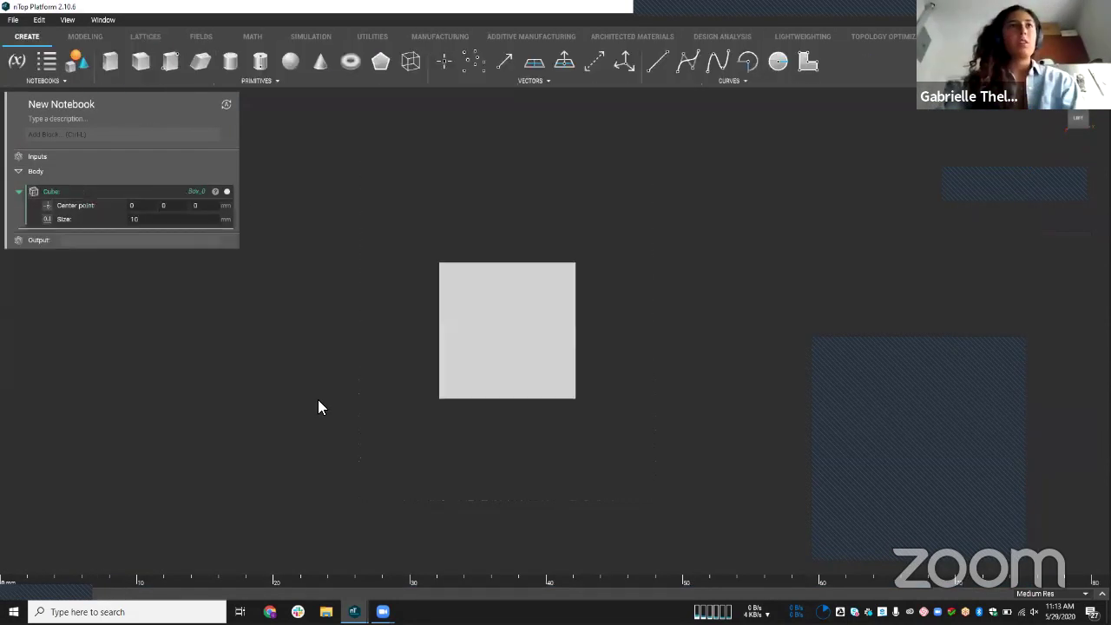
# Add a Walled TPMS Gyroid with the 10 mm Cube as its body, then add a Rotate Object block.
pyautogui.hotkey('ctrl', 'l')
pyautogui.write('wa')
pyautogui.press('Down')
pyautogui.press('Return')
pyautogui.moveTo(152, 220); pyautogui.dragTo(147, 253)
pyautogui.click(159, 293)
pyautogui.click(161, 301)
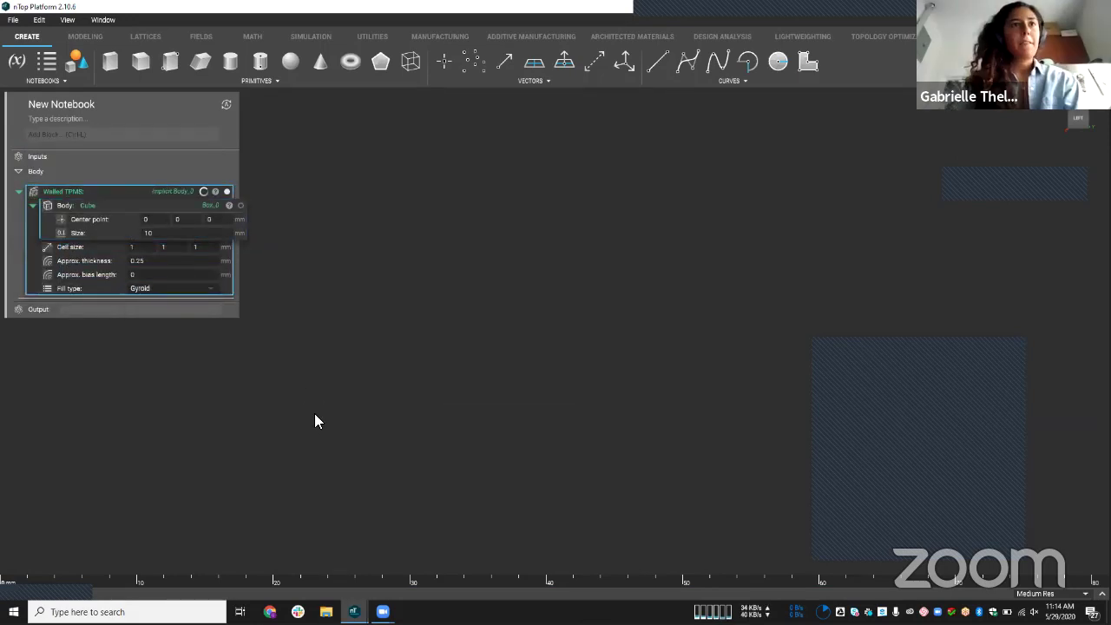
pyautogui.scroll(3, 268, 492)
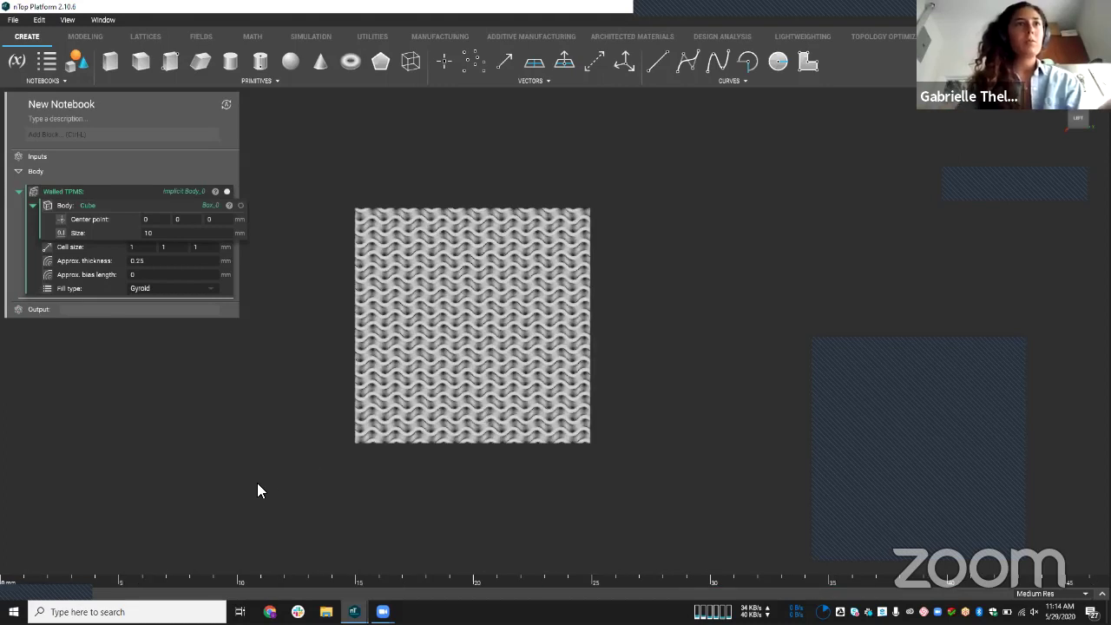
pyautogui.moveTo(258, 484); pyautogui.dragTo(68, 410, button='right')
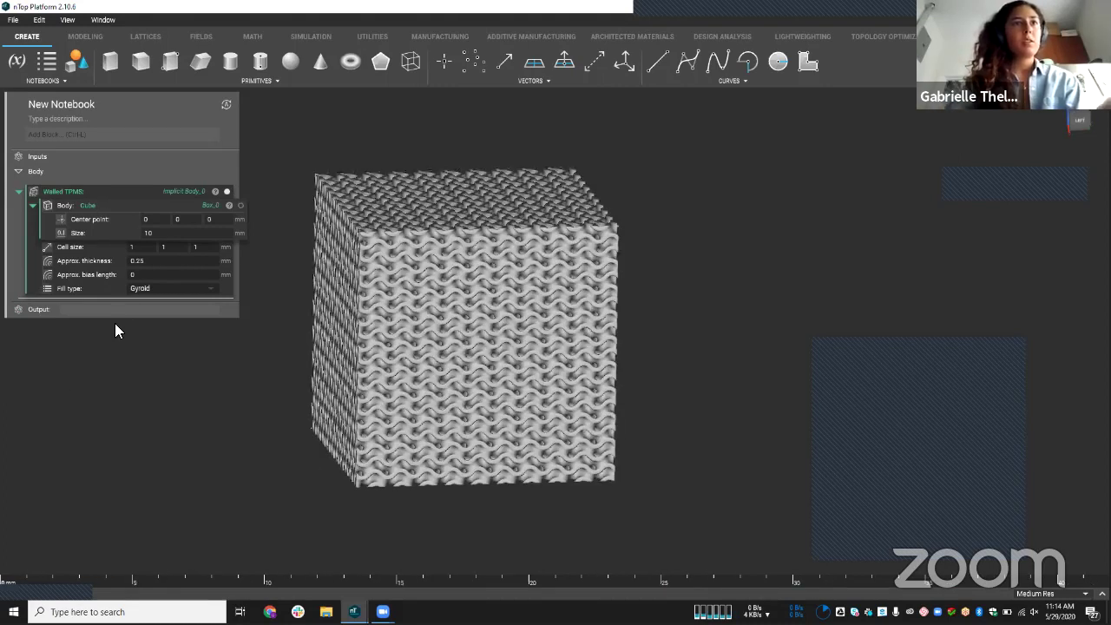
pyautogui.hotkey('ctrl', 'v')
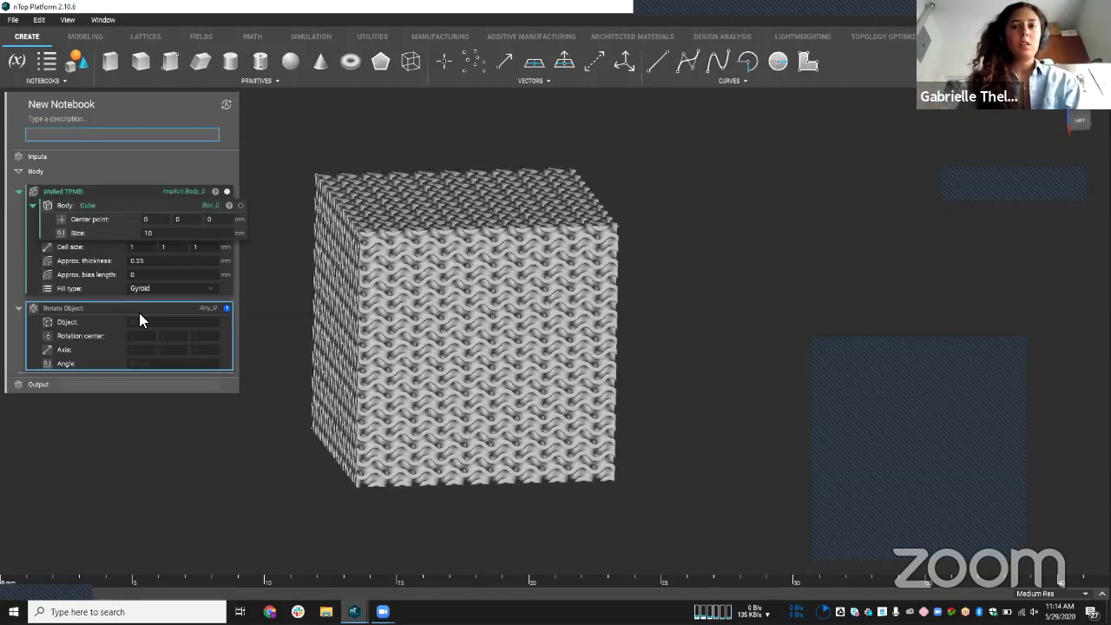
# Set the Rotate Object angle to 90deg about axis 0 1 0 and select the rotated cube.
pyautogui.write('90deg')
pyautogui.press('Return')
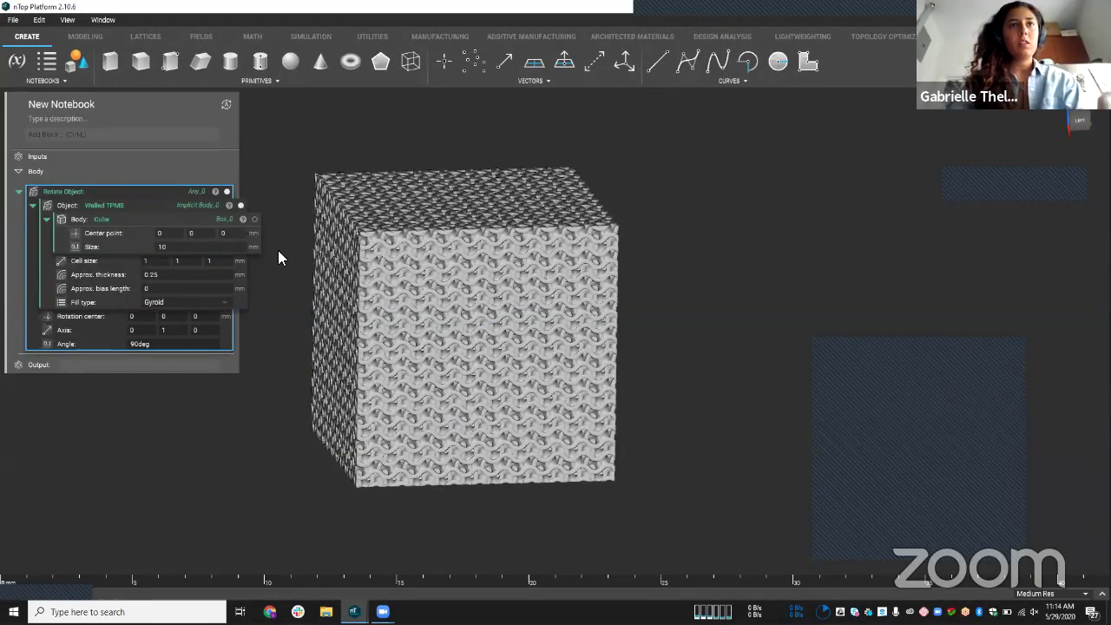
pyautogui.click(380, 380)
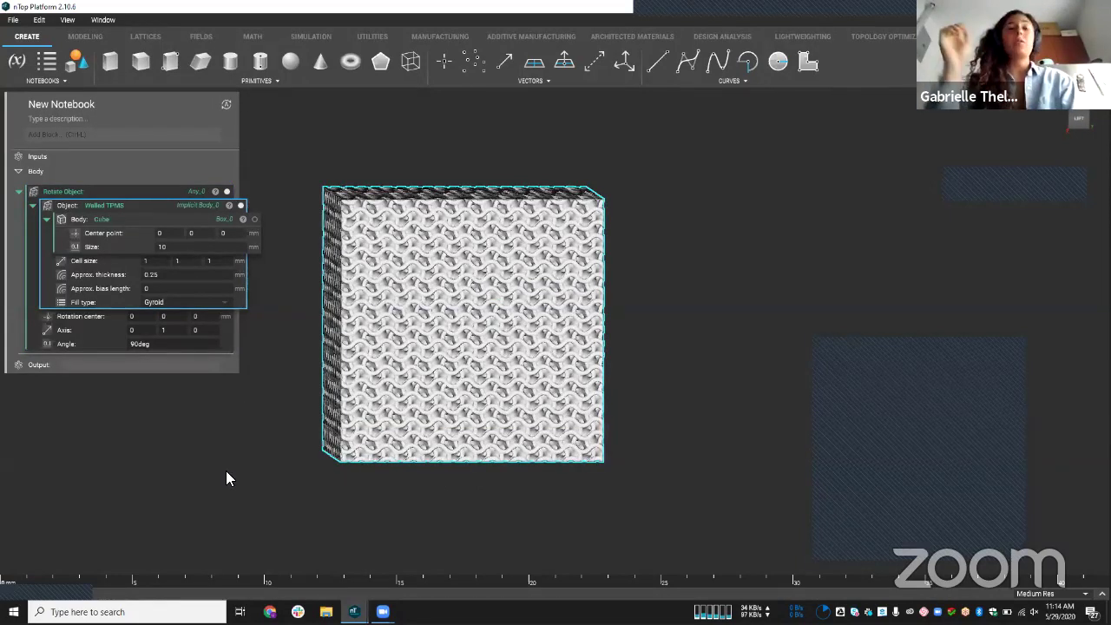
pyautogui.click(226, 470)
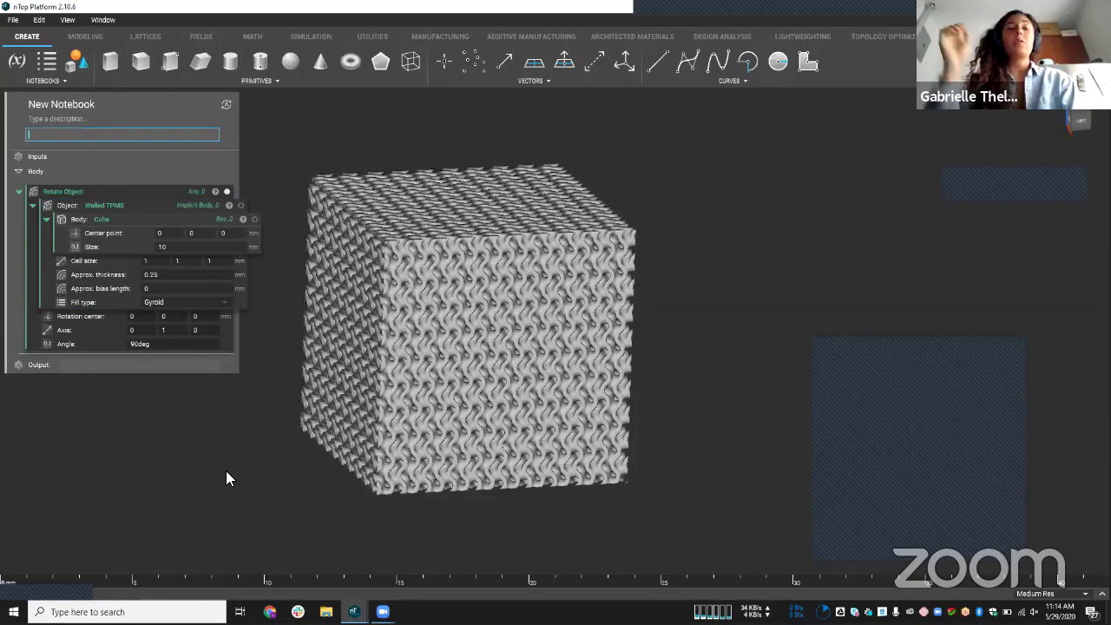
# Add a Cube block and intersect it with the rotated gyroid lattice, then orbit to its front.
pyautogui.write('cube')
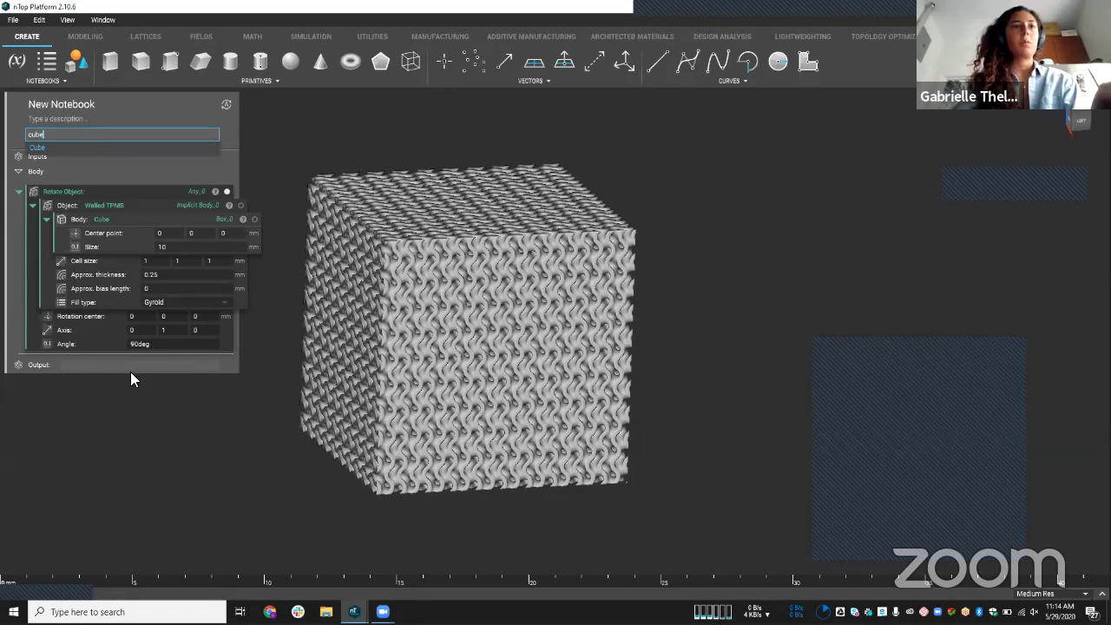
pyautogui.press('Return')
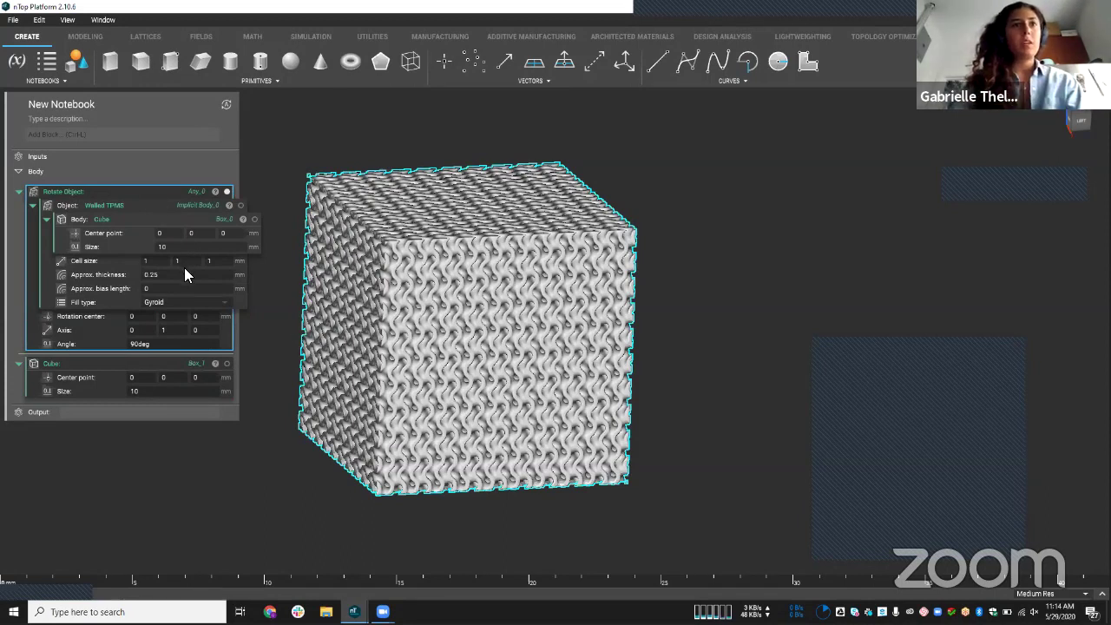
pyautogui.press('Return')
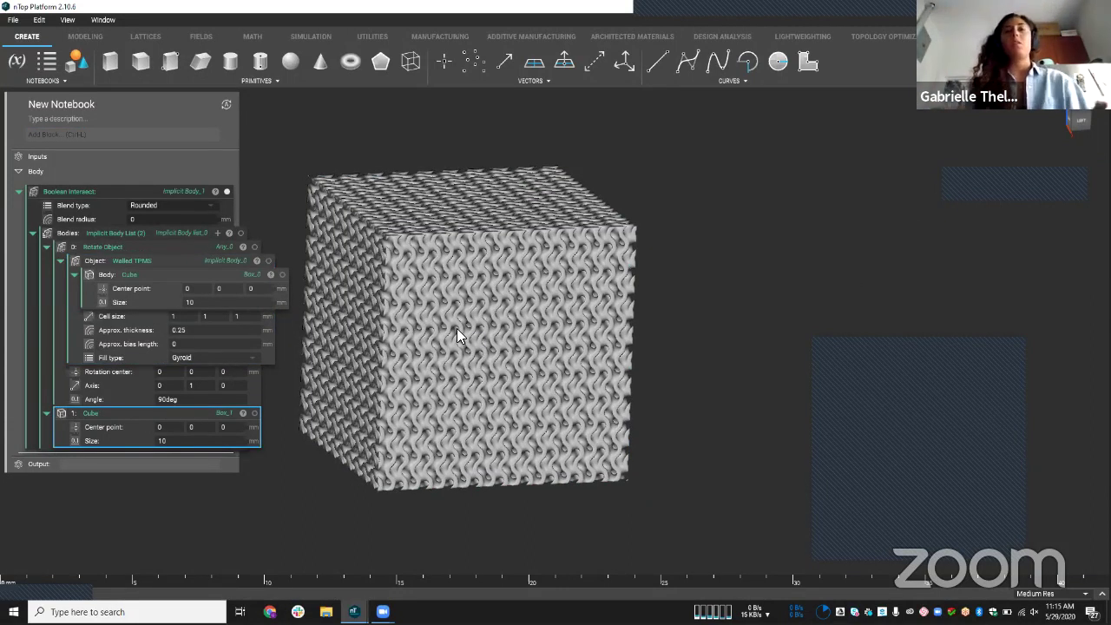
pyautogui.moveTo(457, 328); pyautogui.dragTo(521, 312, button='right')
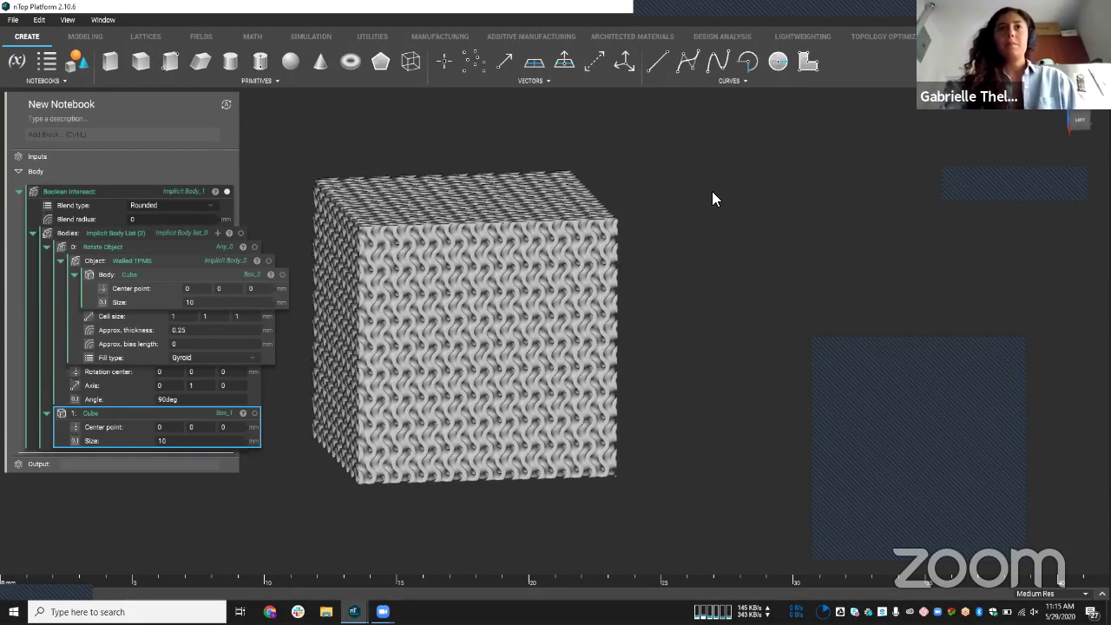
pyautogui.scroll(1, 771, 123)
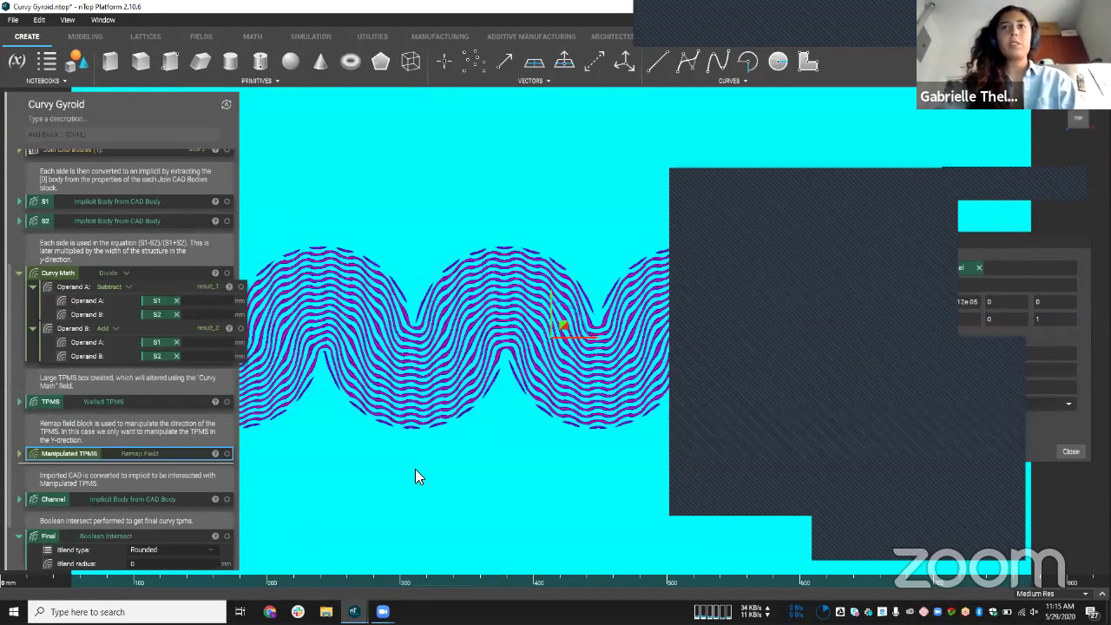
# Display the Final Boolean Intersect result and tilt the curvy gyroid view slightly.
pyautogui.scroll(-2, 97, 479)
pyautogui.click(94, 472)
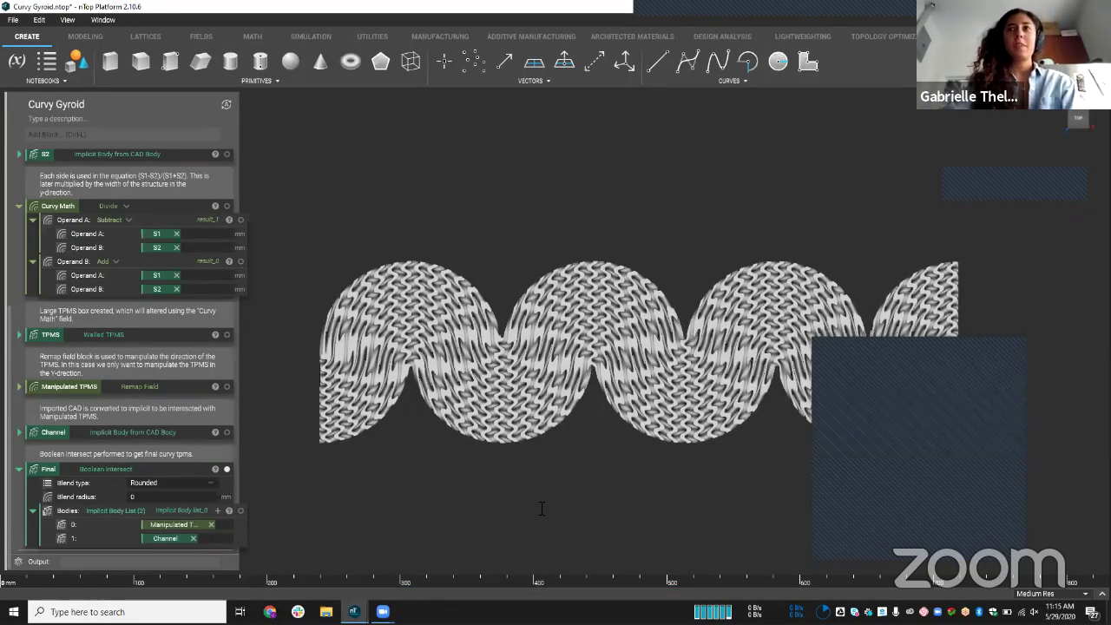
pyautogui.moveTo(479, 425); pyautogui.dragTo(477, 434, button='right')
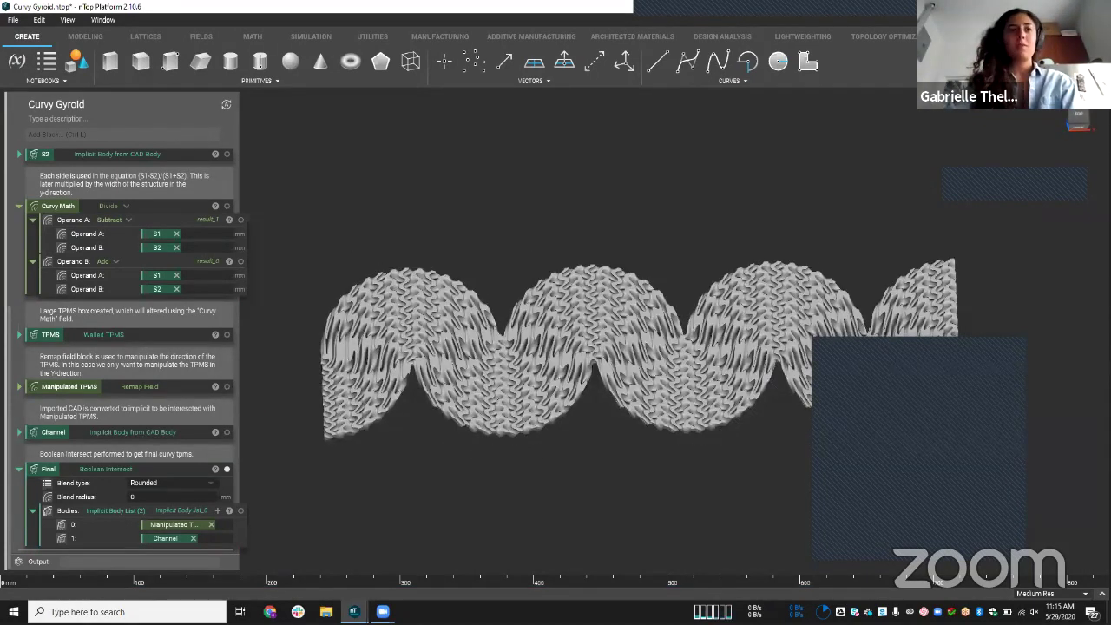